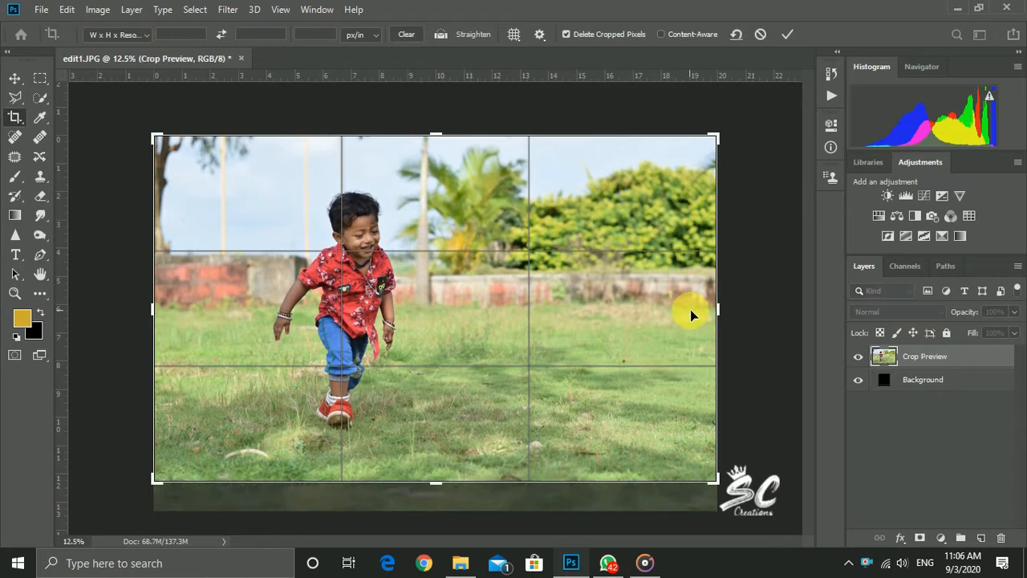
Crop the photo tighter at the edges, rotate it slightly to straighten it, and apply the crop
drag(441, 482, 433, 470)
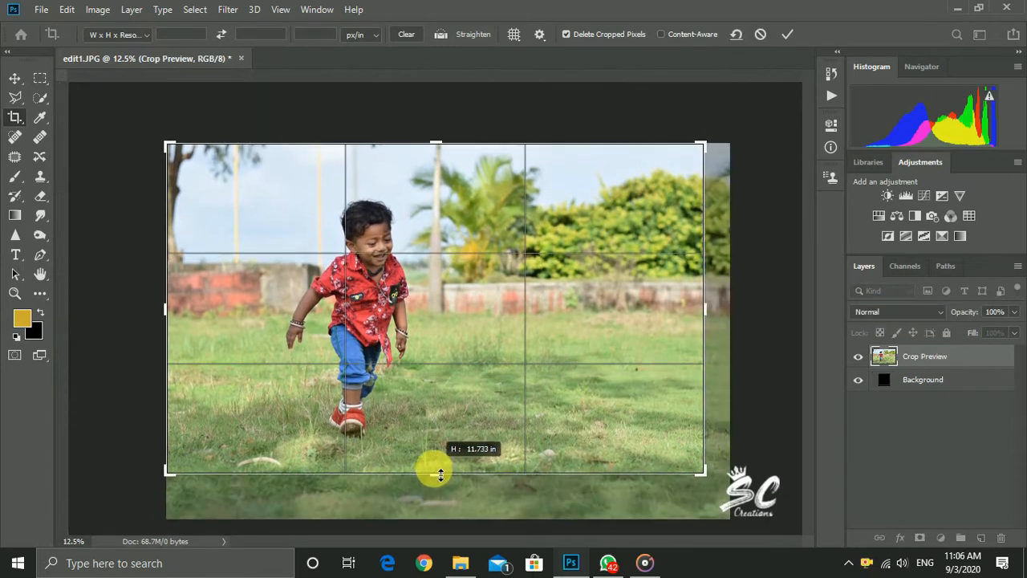
drag(166, 312, 190, 319)
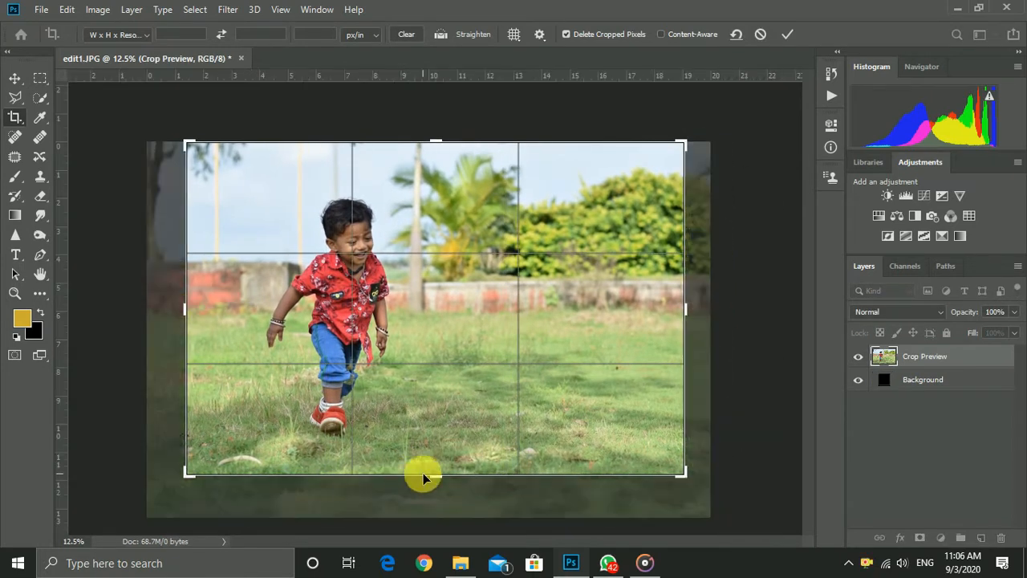
drag(709, 351, 707, 356)
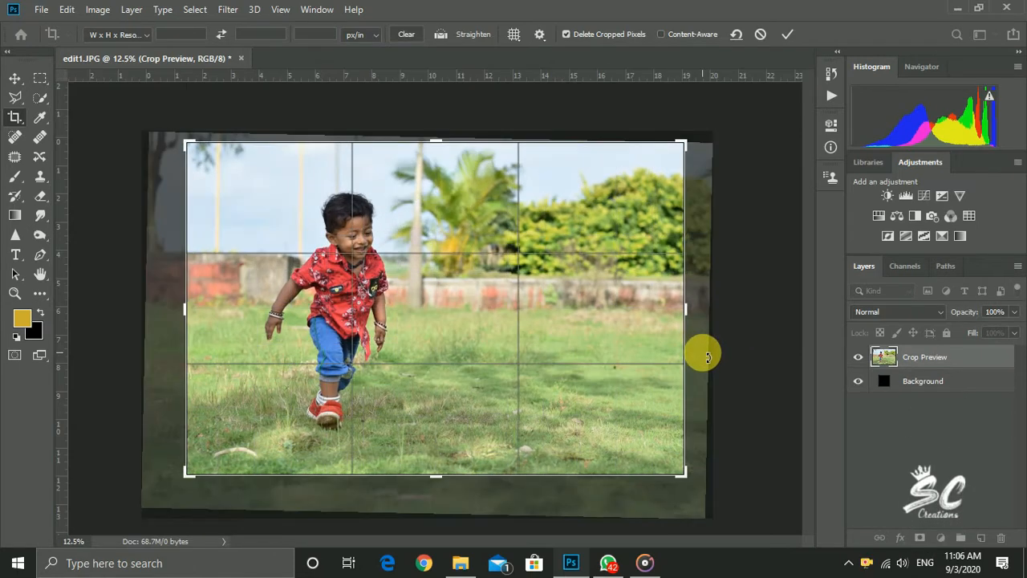
key(Return)
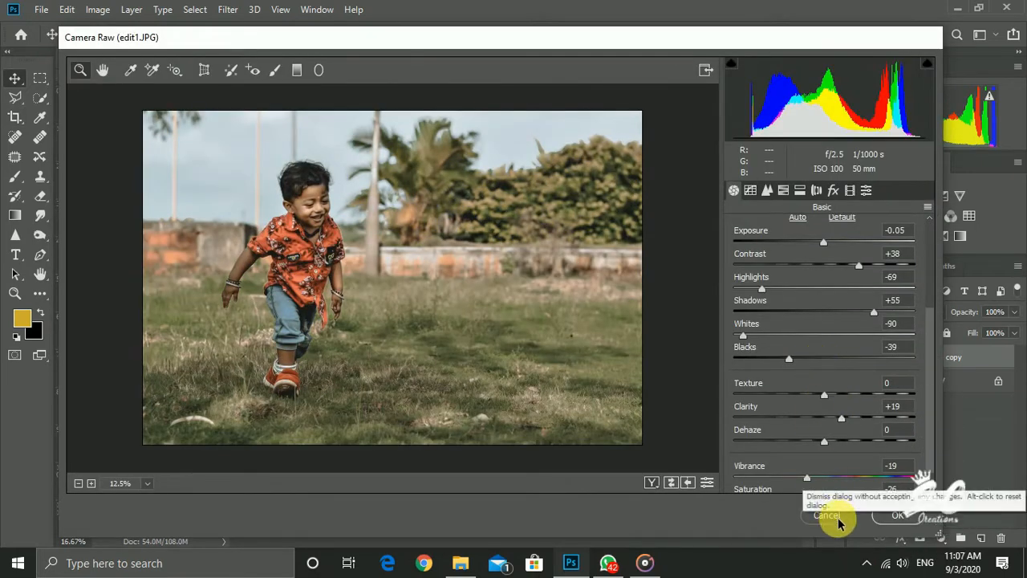
Discard the open Camera Raw edits, reopen the filter on the Background copy layer and set Shadows to +100
click(836, 518)
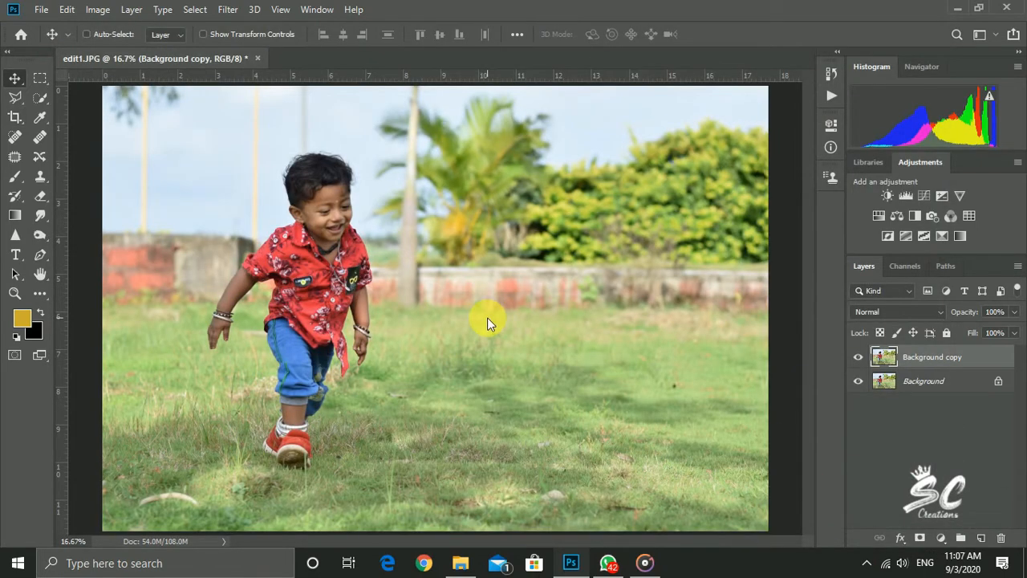
key(ctrl+shift+a)
scroll(824, 381, down, 3)
drag(824, 311, 928, 299)
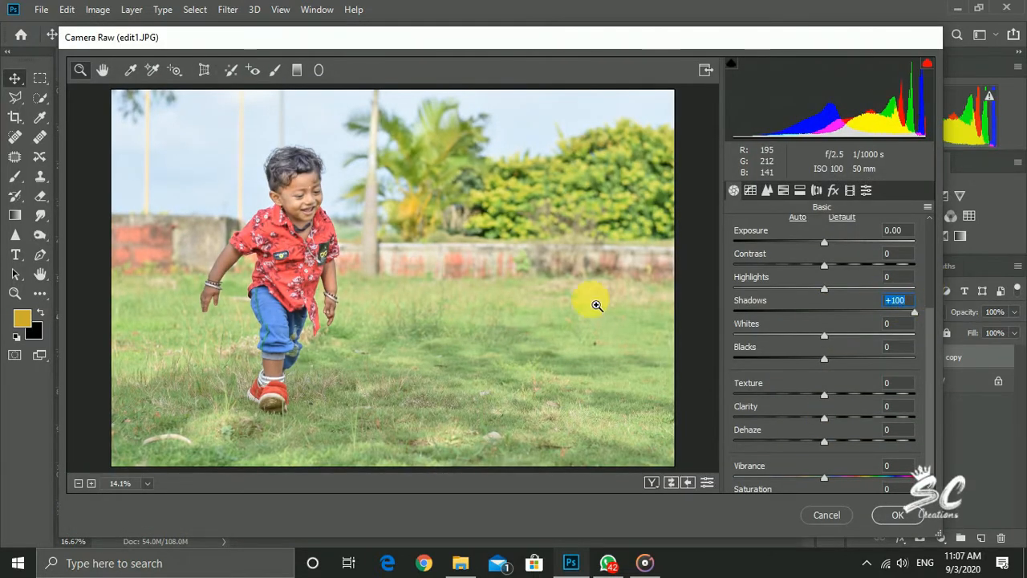
In the HSL hue adjustments, set Greens to -85 and shift the yellow and aqua hues
click(783, 190)
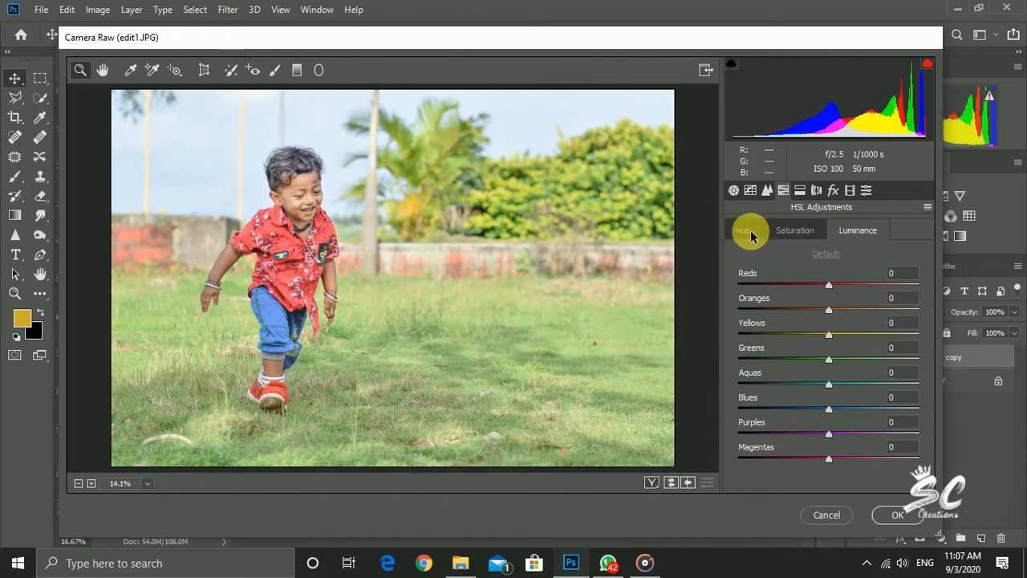
click(754, 238)
drag(829, 353, 768, 351)
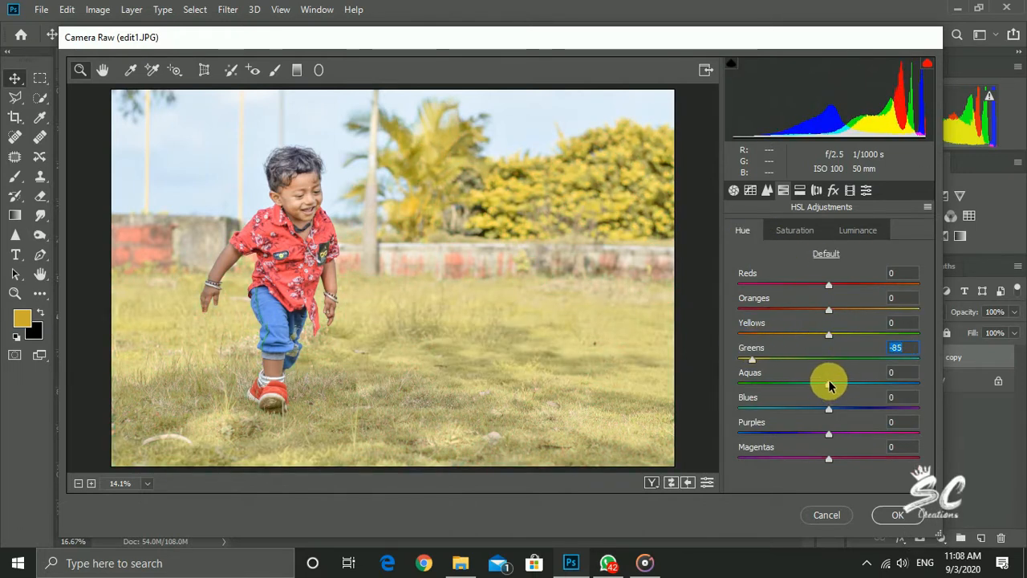
drag(865, 385, 863, 383)
drag(866, 333, 844, 343)
drag(862, 383, 745, 382)
Adjust the green and yellow saturation, and set luminance to -8 for Yellows, +15 for Greens, +58 for Aquas and -4 for Blues
click(793, 233)
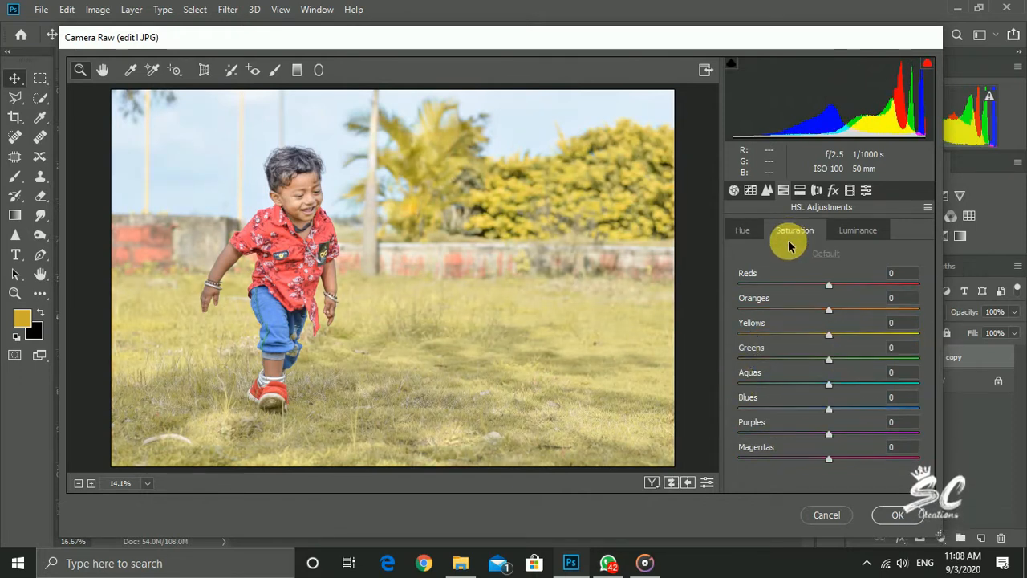
drag(832, 359, 913, 360)
drag(842, 335, 882, 383)
click(849, 233)
mouse_move(829, 408)
mouse_down()
mouse_move(895, 409)
mouse_move(784, 396)
mouse_move(835, 401)
mouse_up()
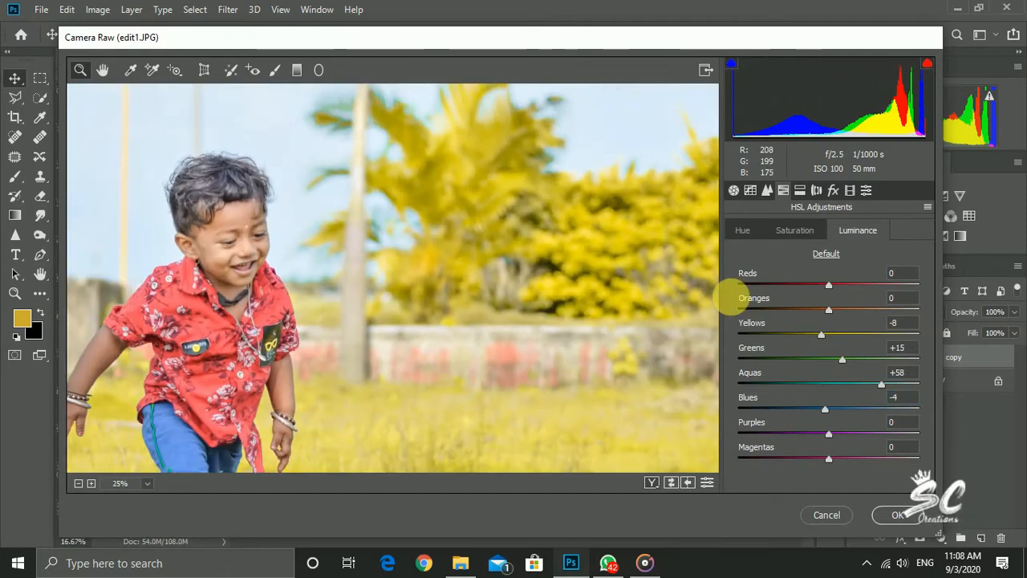
In the basic adjustments, set Blacks to +11, Clarity to +23 and Texture to -4
click(733, 190)
drag(824, 417, 834, 393)
key(ctrl+plus)
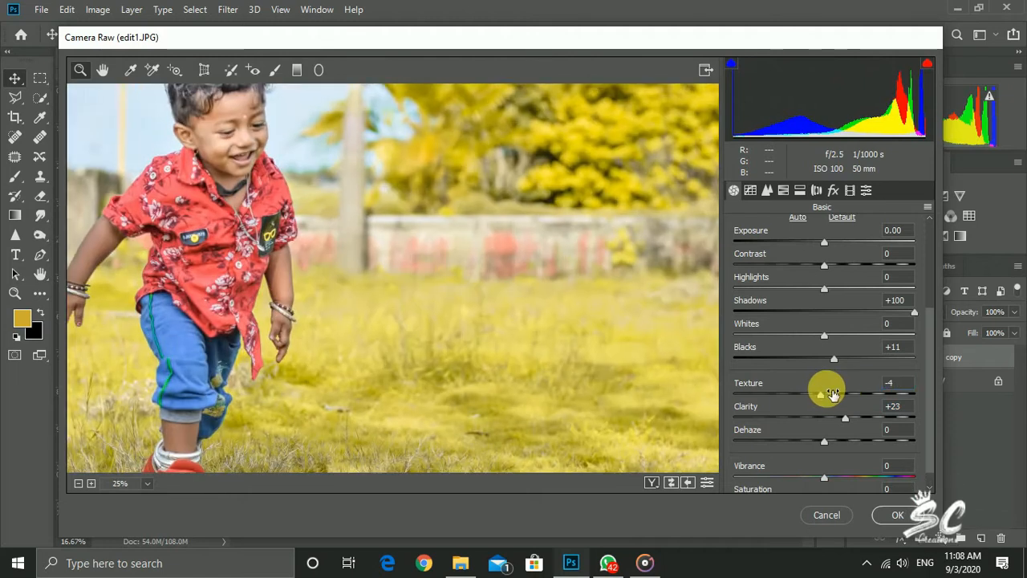
Raise the HSL luminance of Oranges to +18 and Reds to +17, and apply the Camera Raw filter
click(783, 190)
drag(828, 309, 843, 284)
key(ctrl+minus)
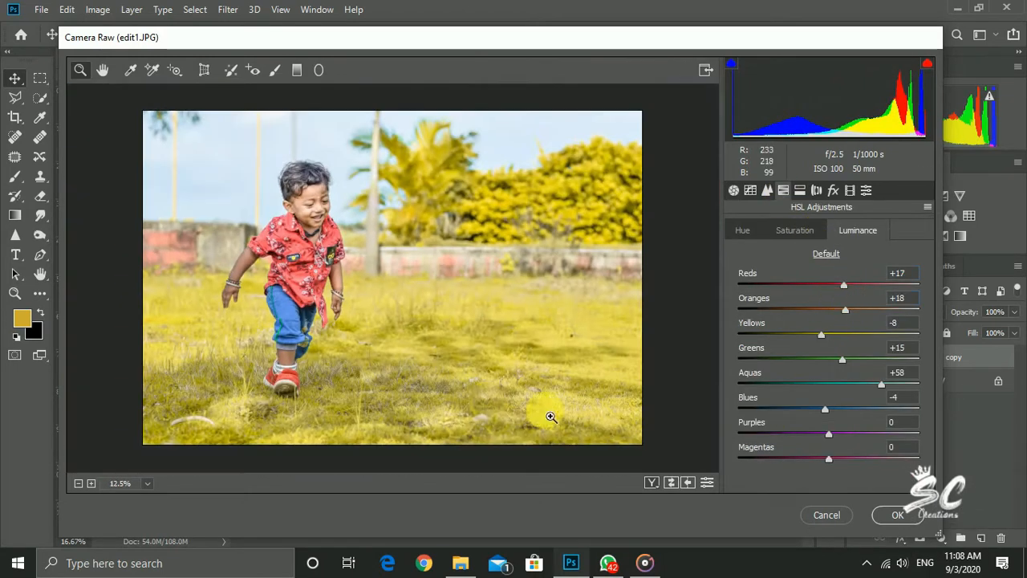
click(900, 515)
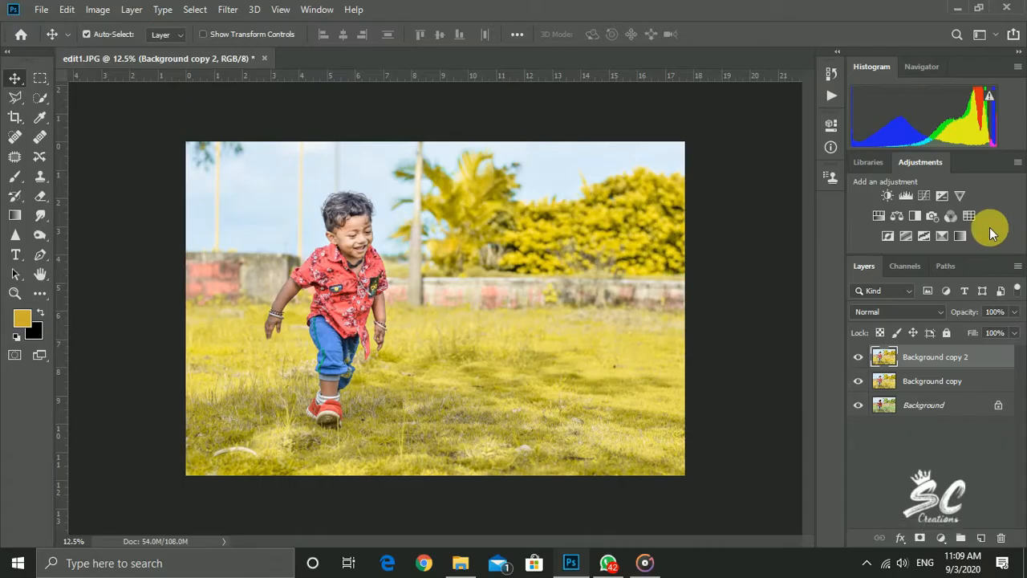
Run the "Skin: EraserSkin" action on the Background copy 2 layer and accept its message
click(835, 88)
click(722, 236)
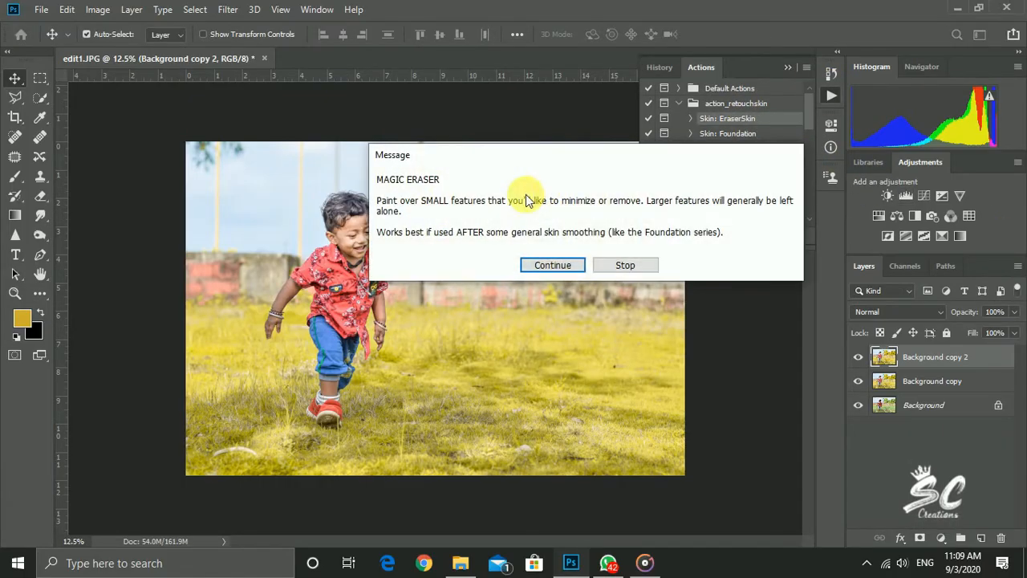
click(550, 264)
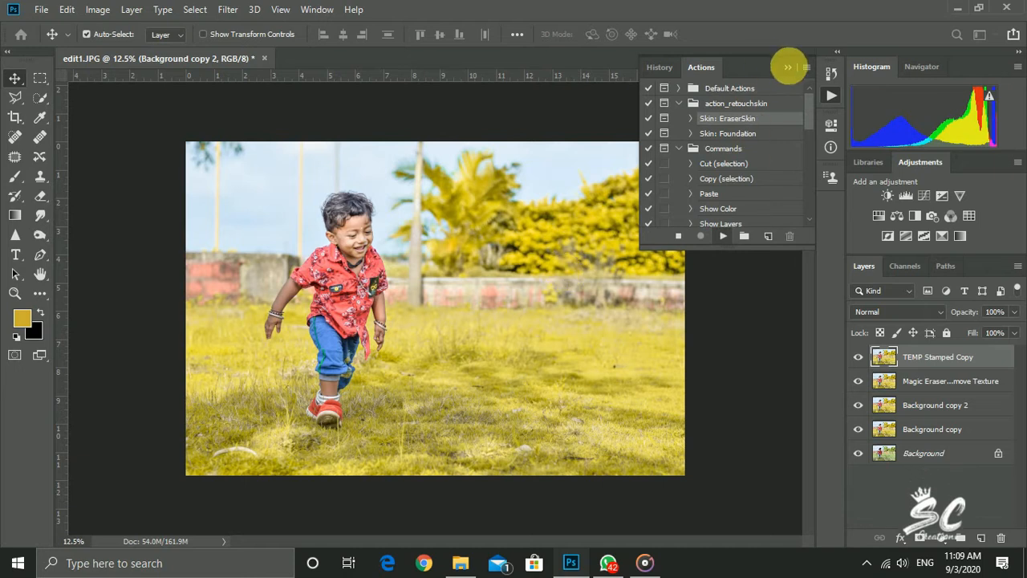
click(787, 68)
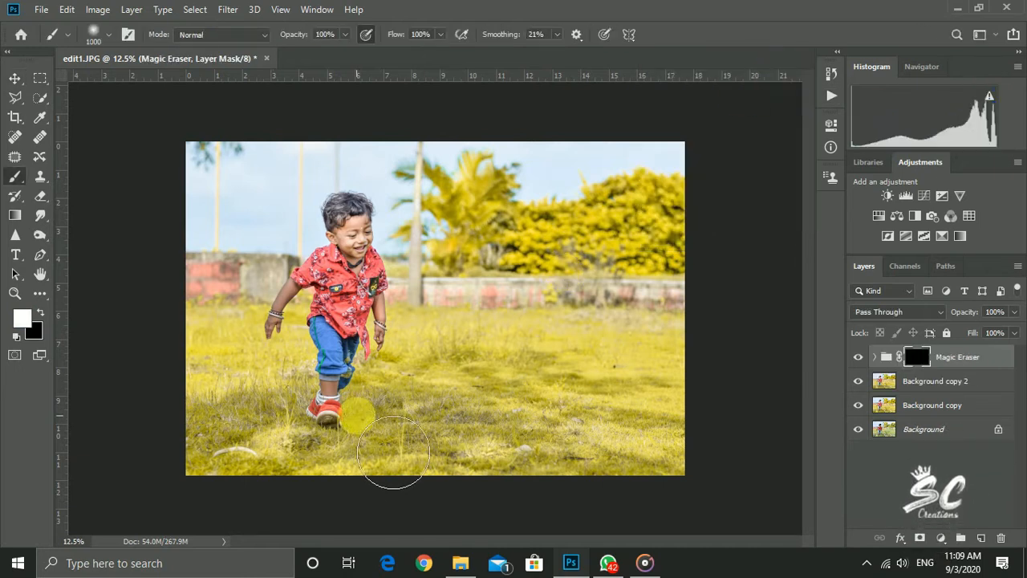
Paint white on the Magic Eraser mask over the boy's face with a small soft brush, about 35 px
scroll(348, 280, up, 3)
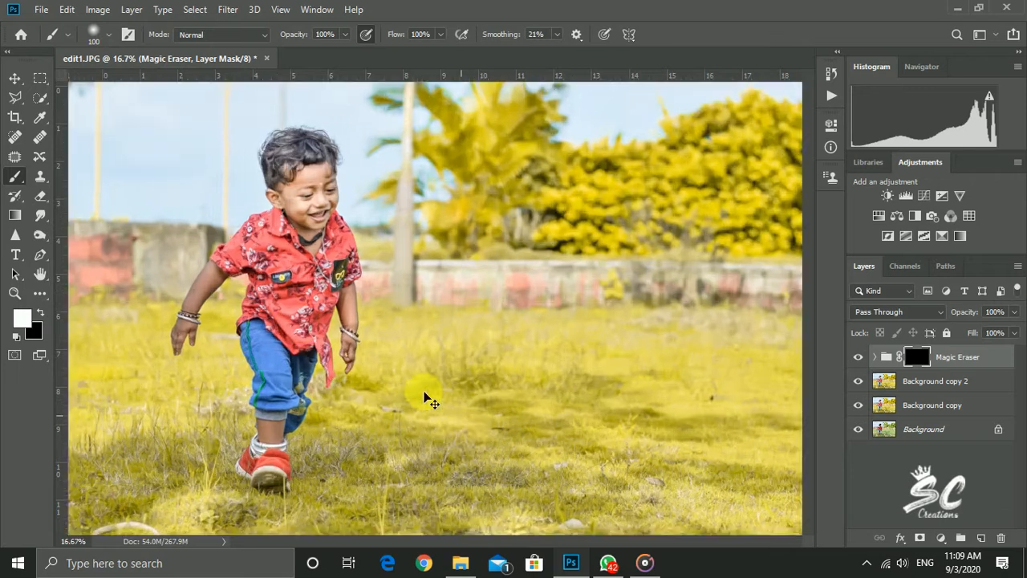
scroll(479, 347, up, 3)
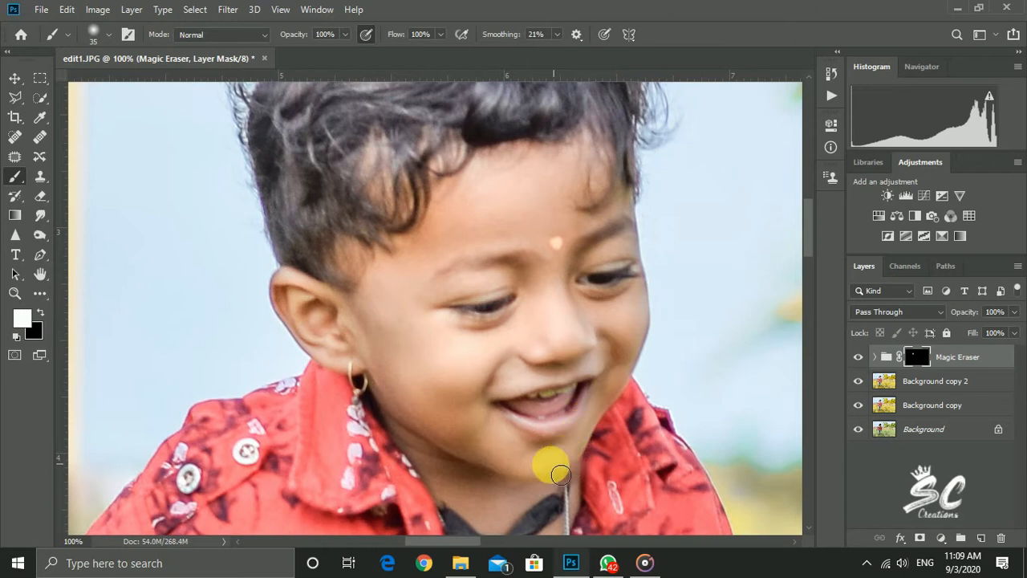
scroll(451, 407, up, 1)
scroll(377, 309, down, 2)
scroll(449, 371, down, 2)
Paint the Magic Eraser mask over the boy's neck, ear area and forehead, varying the brush between about 25 and 60 px
key(bracketright)
key(bracketright)
key(bracketright)
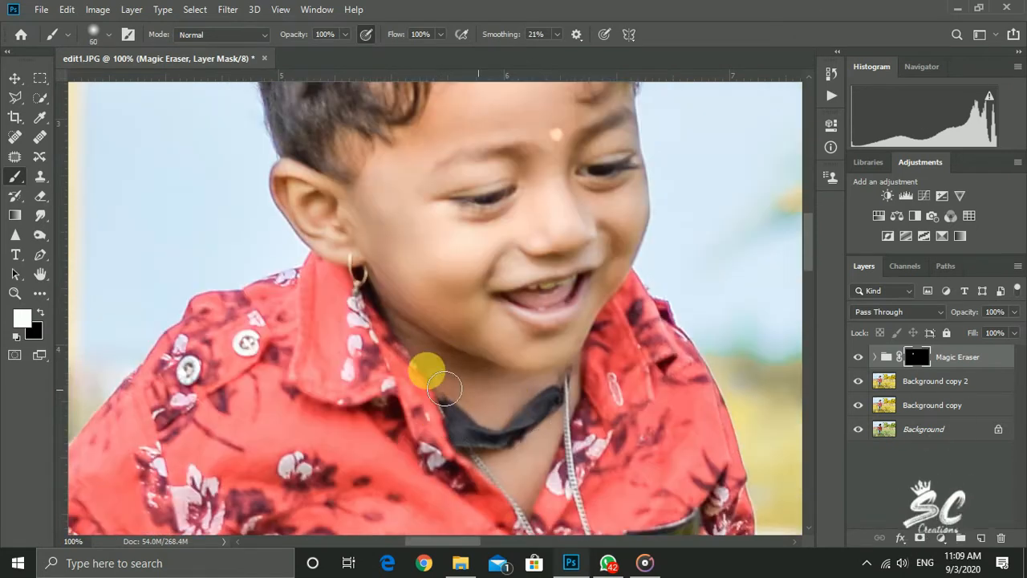
scroll(545, 401, down, 5)
scroll(513, 401, up, 4)
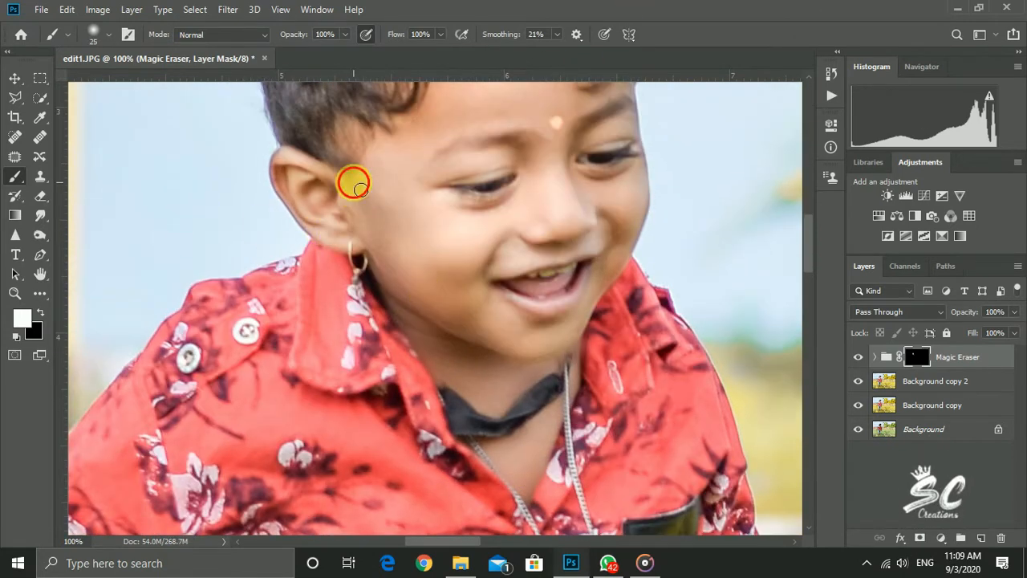
key(ctrl+minus)
scroll(447, 193, up, 1)
key(bracketright)
key(bracketright)
key(bracketright)
key(bracketright)
key(bracketright)
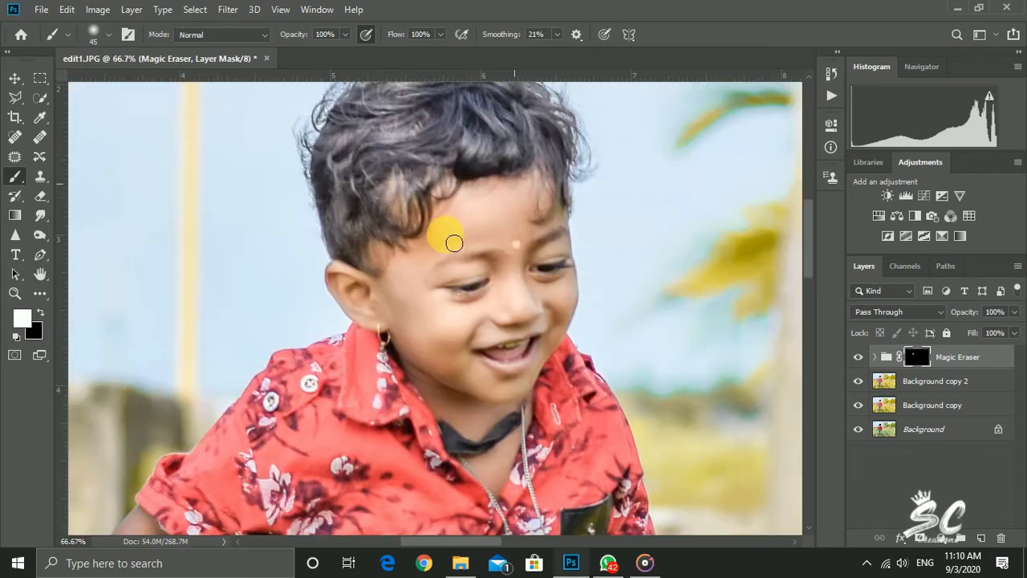
Paint the Magic Eraser mask over the boy's arms and hands, enlarging the brush up to 175 px
scroll(554, 239, down, 1)
key(ctrl+minus)
key(ctrl+minus)
key(ctrl+minus)
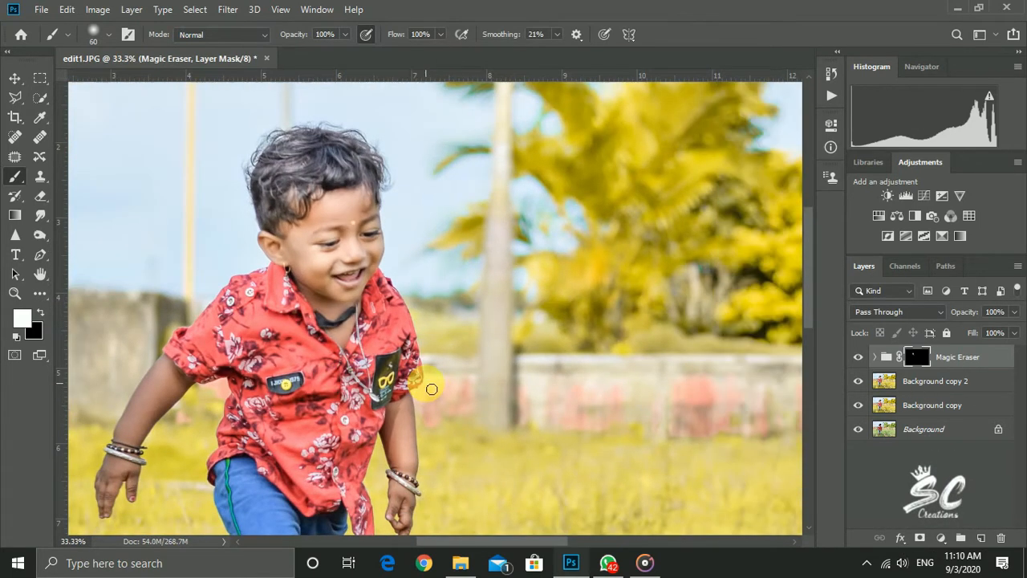
key(bracketright)
key(bracketright)
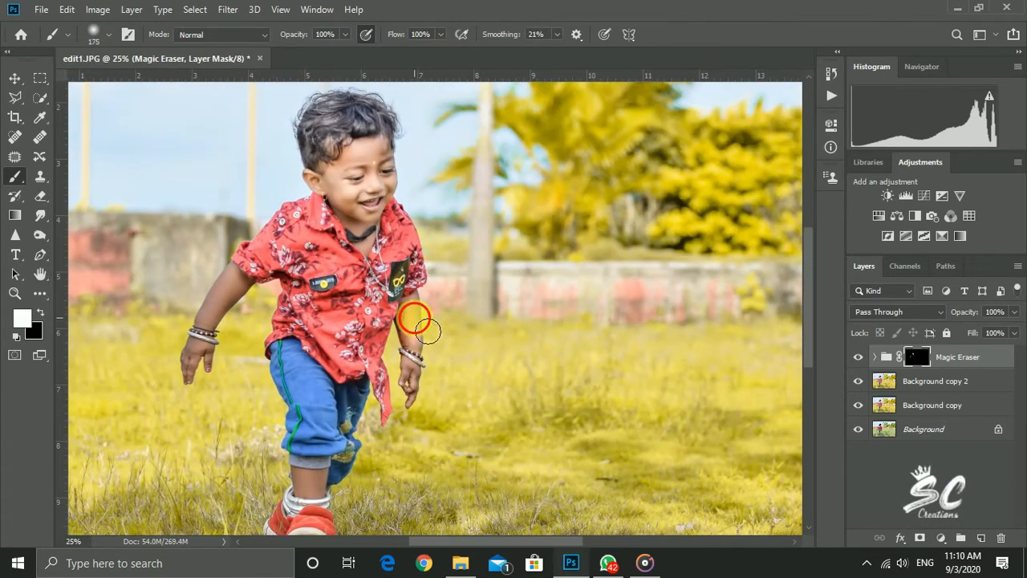
Run the "Skin: Foundation" action on the Background copy 2 layer and accept its message
click(931, 380)
click(831, 95)
click(729, 237)
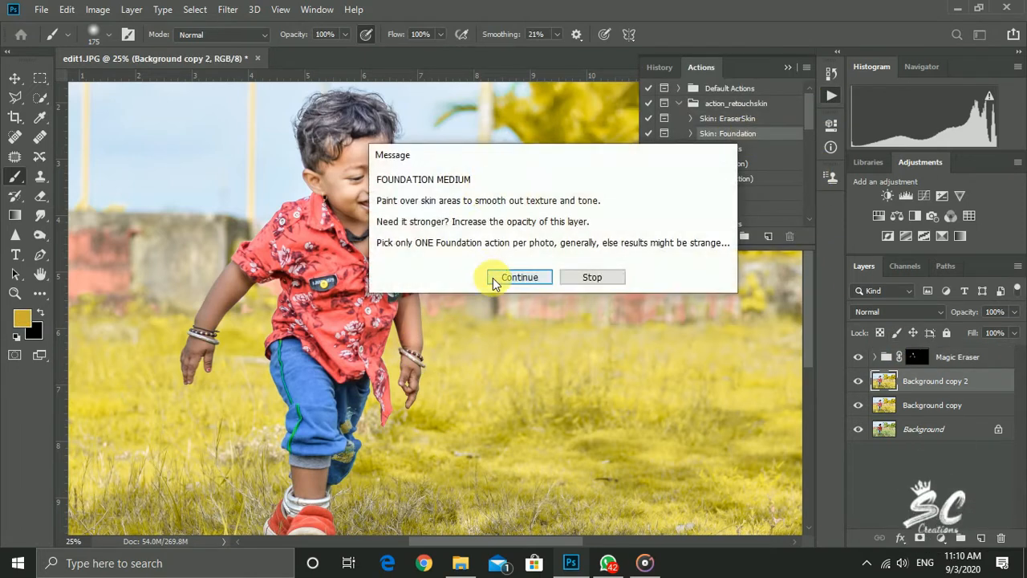
click(495, 276)
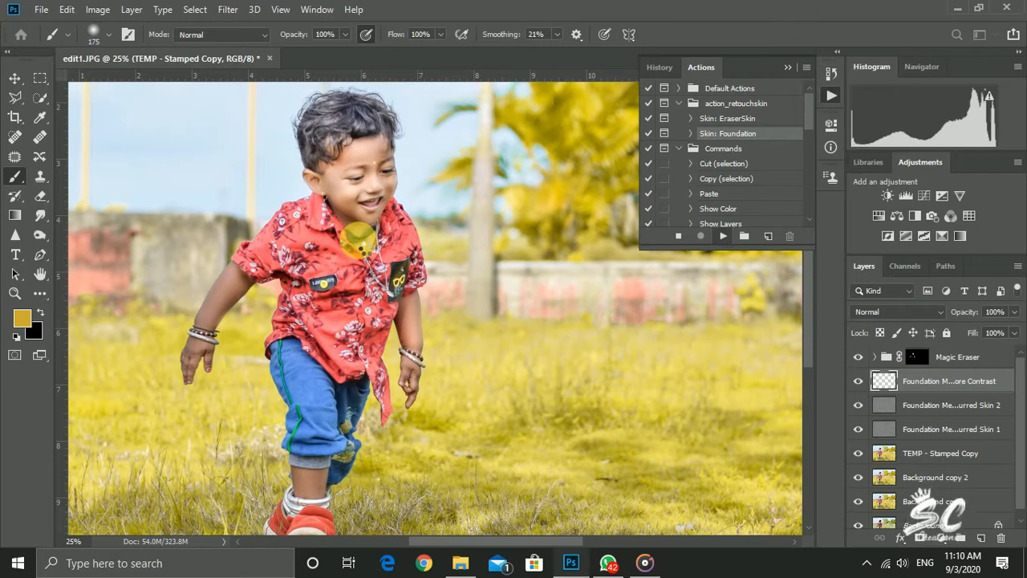
scroll(360, 239, up, 3)
click(787, 67)
Paint white on the Foundation Medium mask over the boy's face with a soft brush of about 60 to 70 px
scroll(406, 400, down, 2)
key(ctrl+plus)
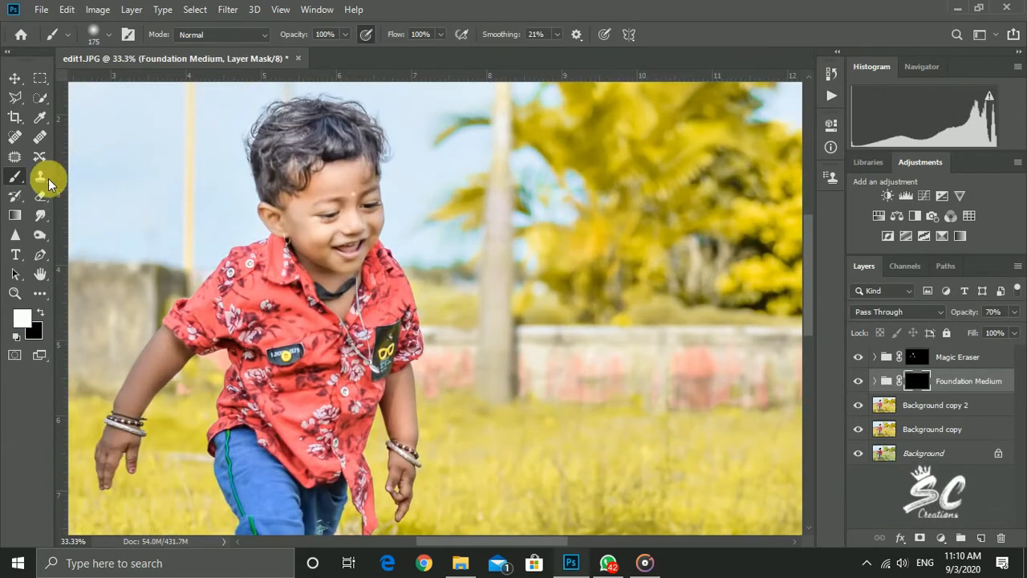
key(ctrl+plus)
key(ctrl+plus)
scroll(228, 225, up, 4)
key(bracketleft)
key(bracketleft)
key(bracketleft)
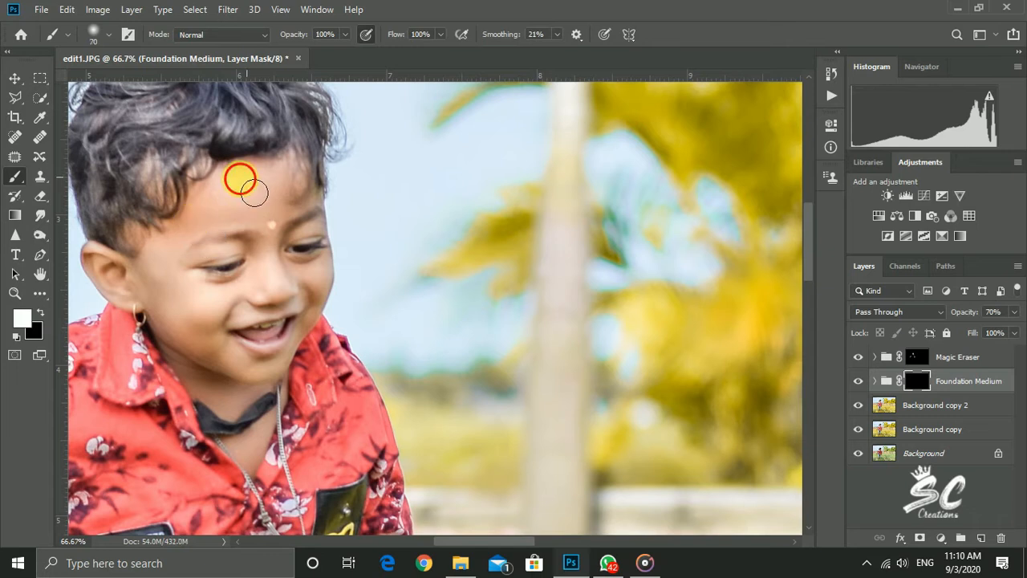
click(261, 258)
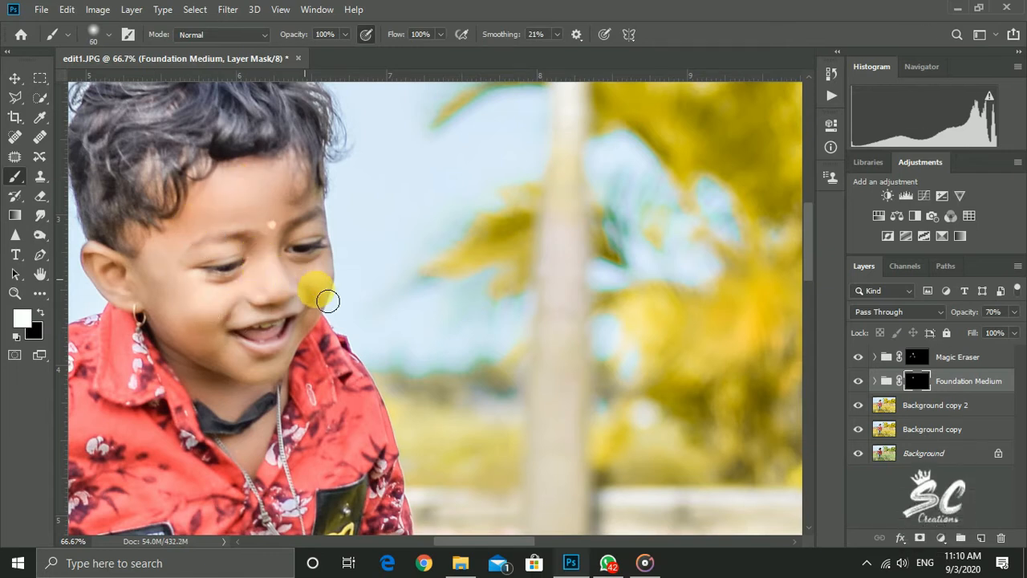
Paint the Foundation Medium mask over the boy's arms with a larger brush of about 125 px
scroll(299, 340, down, 1)
key(ctrl+minus)
key(ctrl+minus)
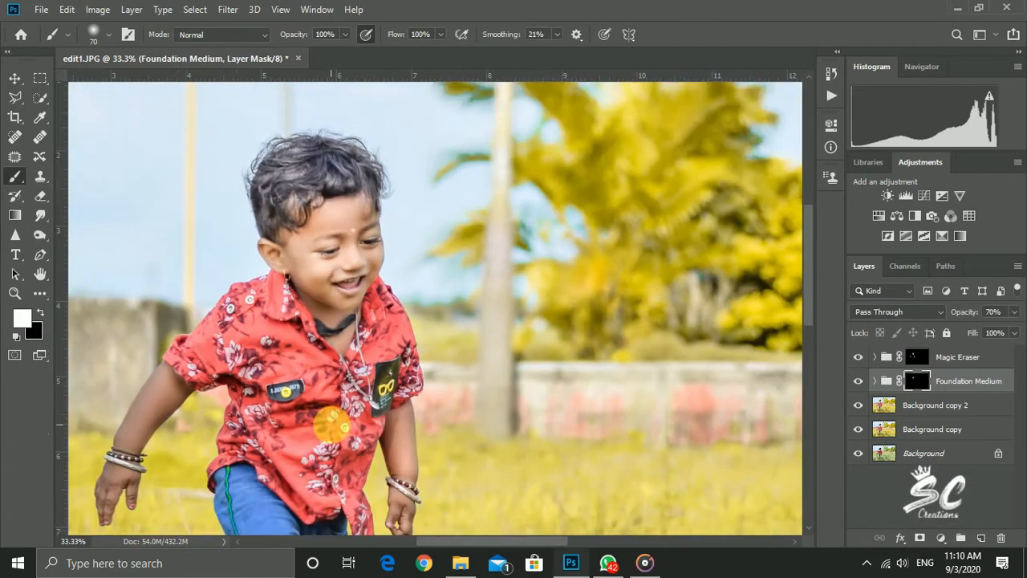
scroll(332, 424, down, 2)
key(bracketright)
key(bracketright)
key(bracketright)
key(bracketright)
click(153, 332)
key(ctrl+minus)
key(ctrl+minus)
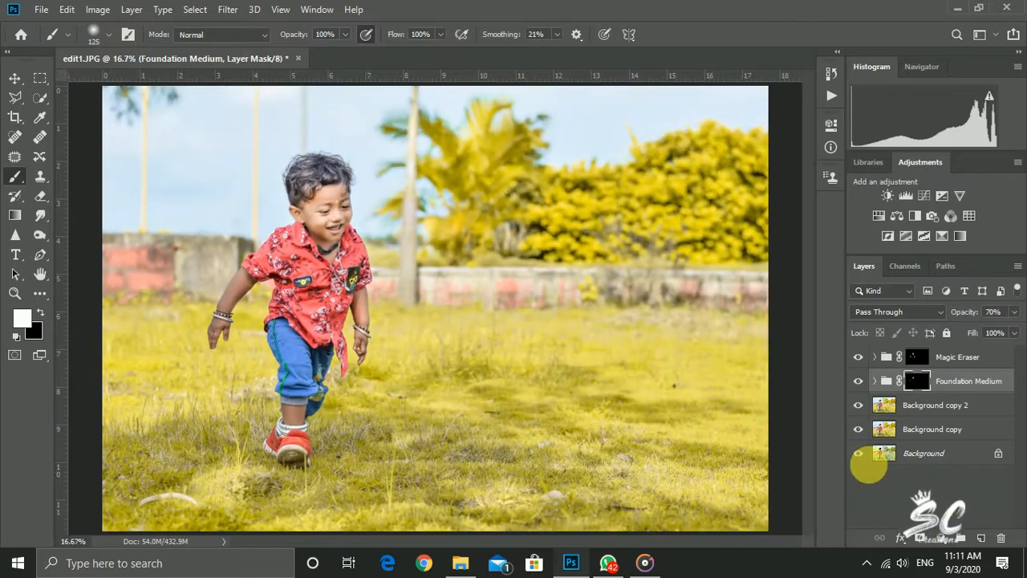
Merge all layers above Background into one while Background is hidden, then show Background again and duplicate the merged layer
click(859, 453)
right_click(923, 429)
click(795, 458)
click(858, 382)
drag(930, 364, 982, 536)
Lighten the skin along the boy's arm with the Dodge tool at Midtones and 22% exposure, undoing the first stroke
right_click(41, 215)
click(103, 231)
key(ctrl+plus)
scroll(240, 361, down, 2)
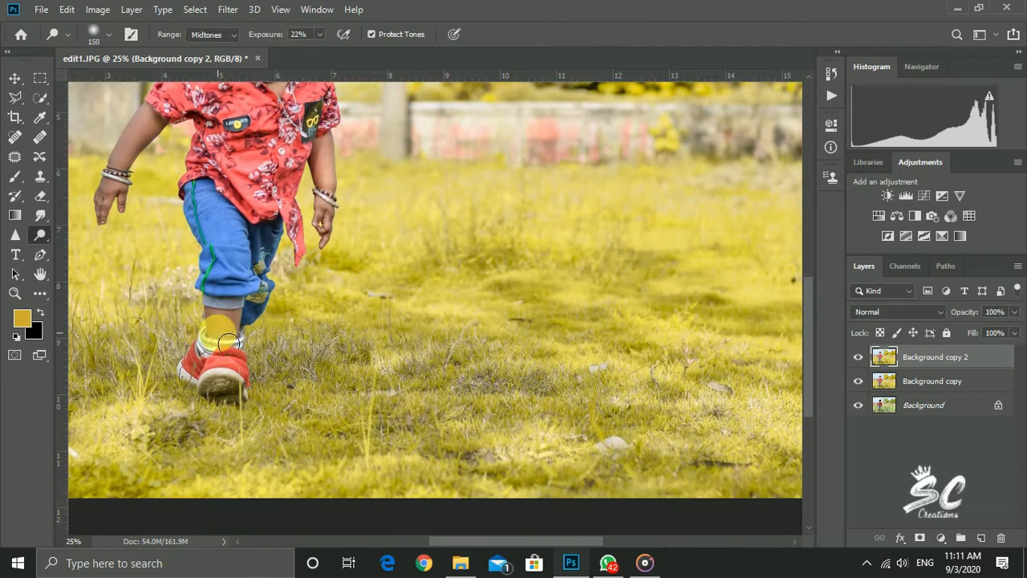
key(ctrl+minus)
key(bracketright)
drag(229, 303, 245, 331)
key(ctrl+z)
key(bracketleft)
key(bracketleft)
drag(242, 271, 256, 286)
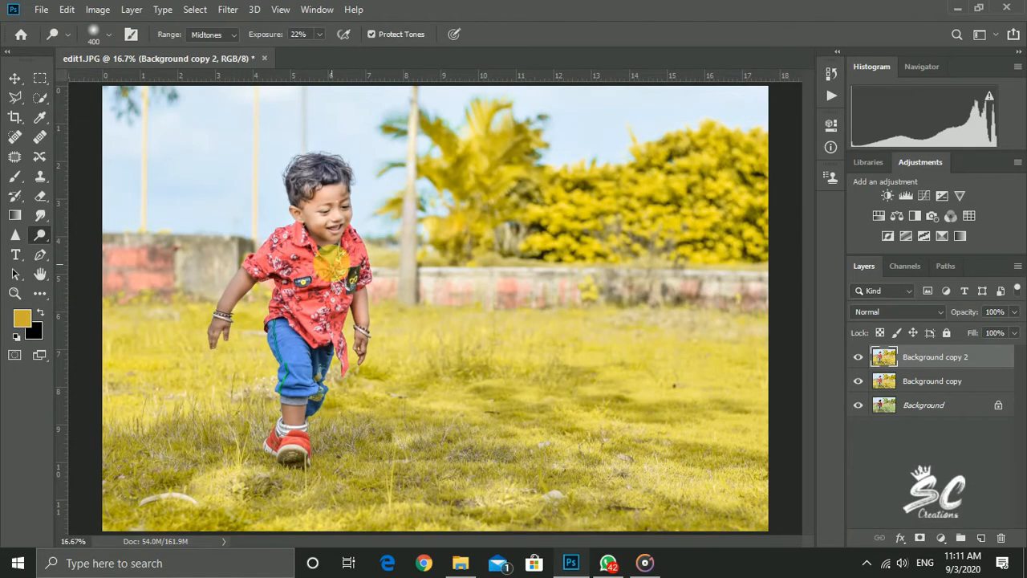
key(bracketright)
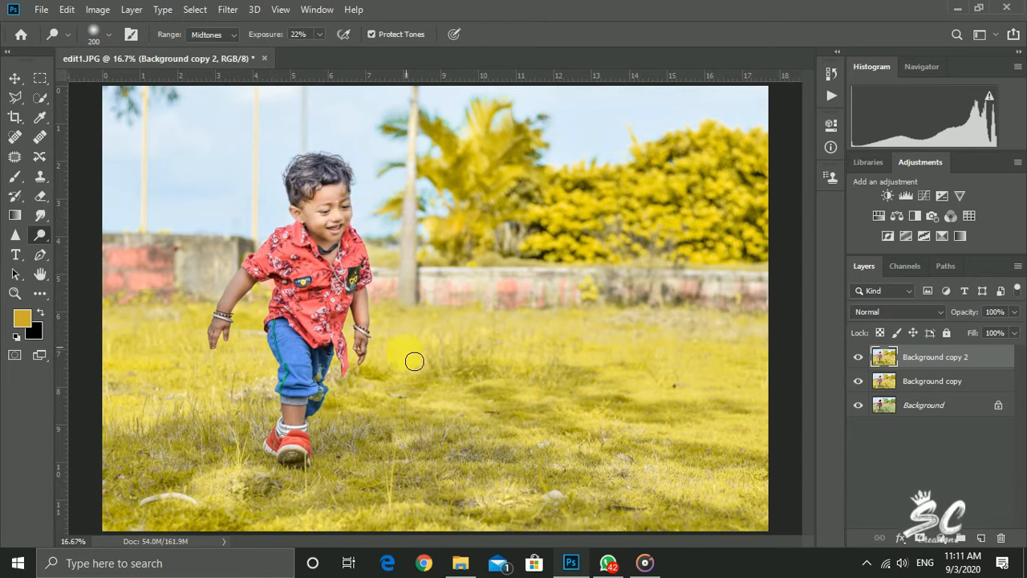
Merge the Background copy 2 layer down into the Background copy layer
key(ctrl+minus)
right_click(927, 358)
click(834, 446)
click(943, 357)
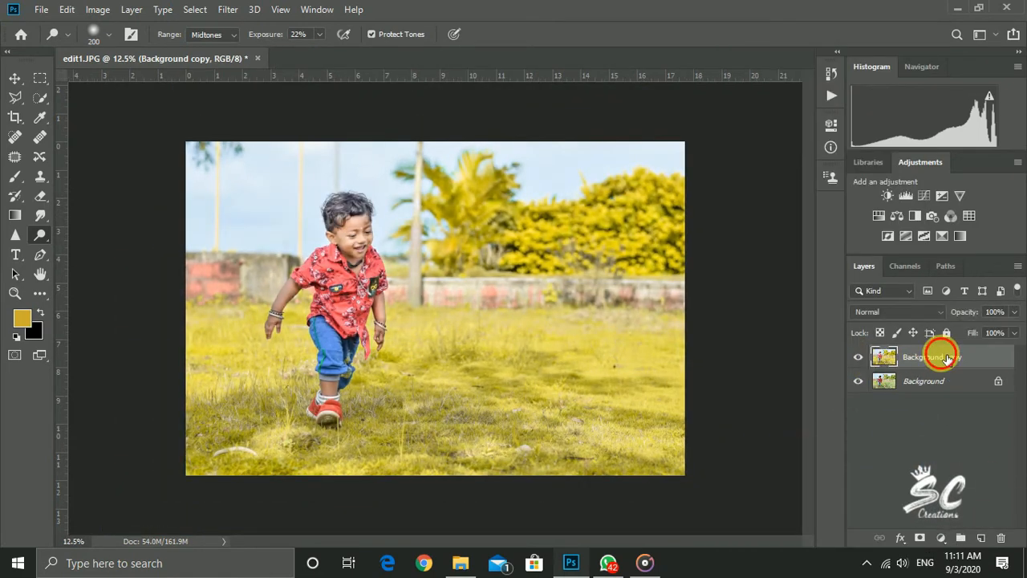
key(ctrl+plus)
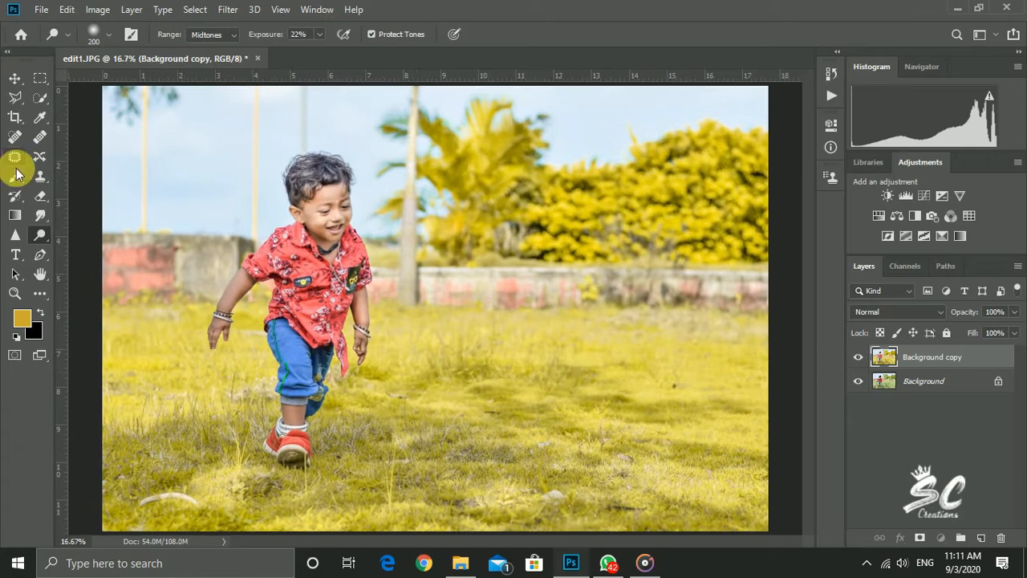
Switch the active toning tool from Dodge to Burn
right_click(41, 234)
click(80, 248)
key(ctrl+minus)
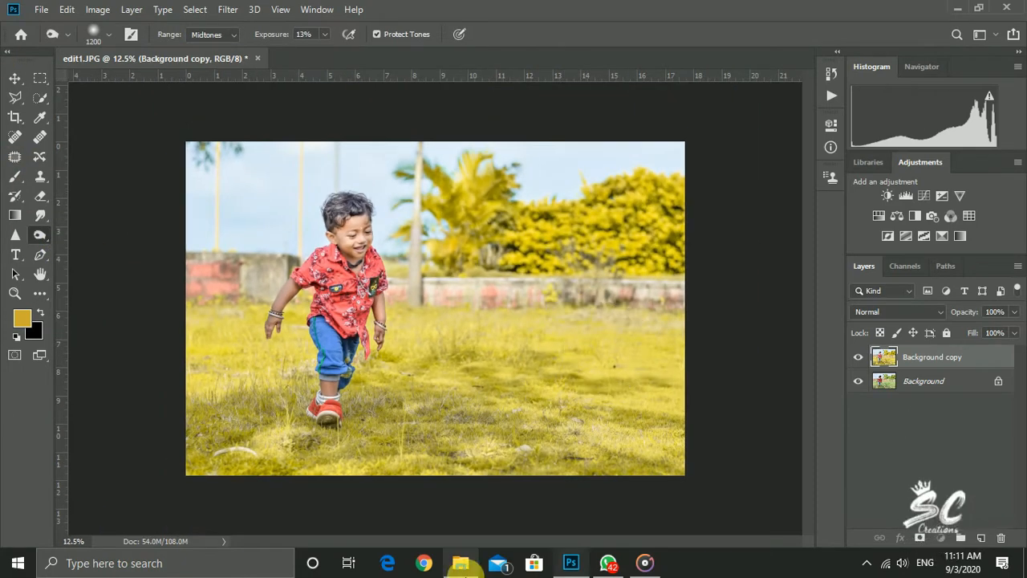
In File Explorer, open the Complete Lights Pack folder and place the L_10 light image into the photo
click(460, 562)
click(64, 267)
scroll(711, 383, down, 12)
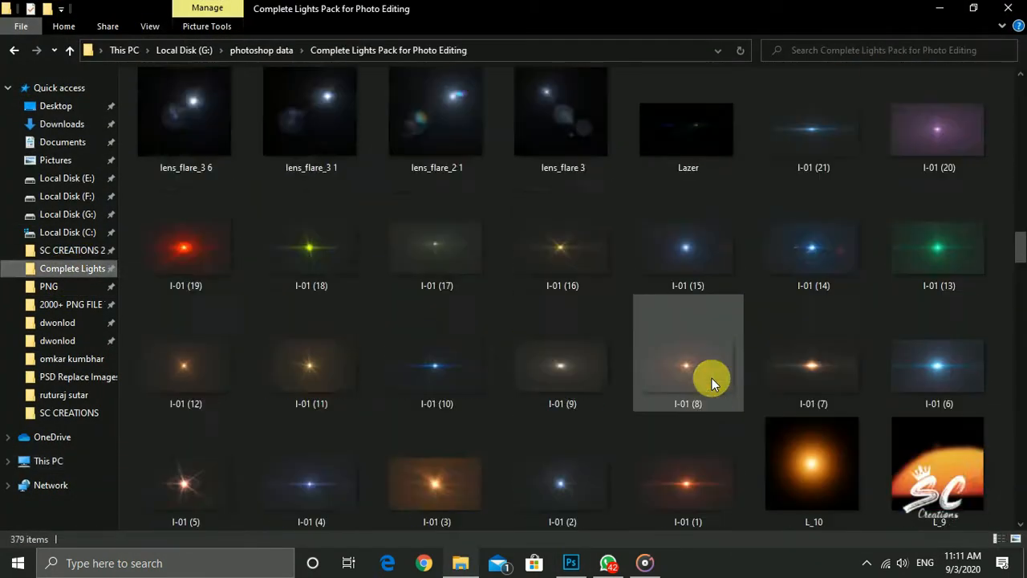
scroll(715, 383, up, 3)
drag(807, 217, 434, 308)
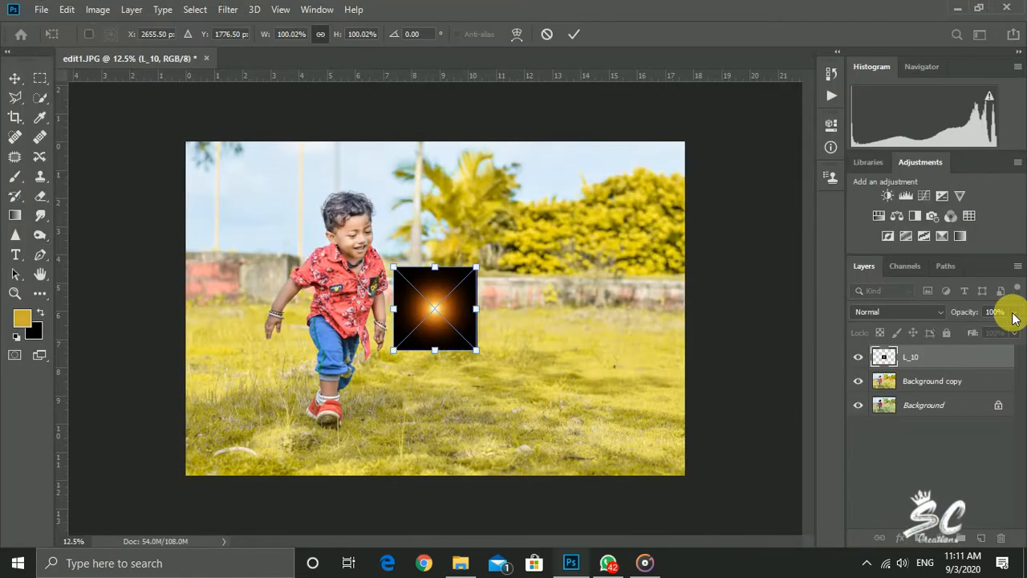
Blend the L_10 light in Screen mode, enlarge it and place it over the sky and wall beside the boy
click(887, 311)
click(884, 300)
drag(479, 357, 629, 506)
drag(508, 418, 260, 270)
mouse_move(299, 283)
mouse_down()
mouse_move(292, 275)
mouse_move(446, 289)
mouse_move(428, 197)
mouse_move(299, 269)
mouse_move(303, 277)
mouse_up()
key(Return)
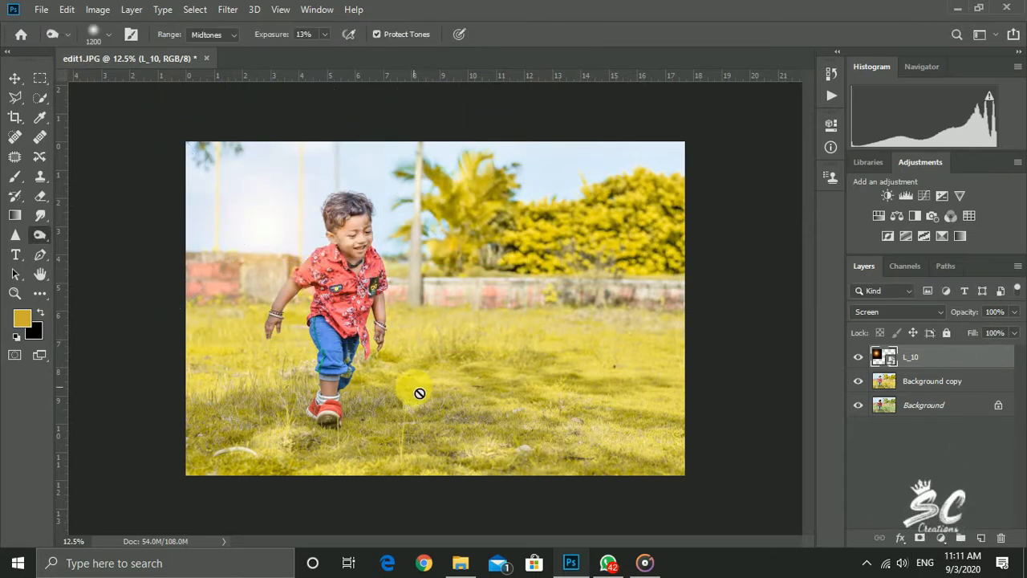
Merge the L_10 light into Background copy while Background is hidden, show Background again, and duplicate the merged layer
drag(991, 334, 987, 333)
click(865, 407)
right_click(913, 385)
click(790, 458)
click(863, 379)
drag(889, 364, 981, 538)
Add a Camera Raw post-crop vignette with Amount -21, Midpoint 0, Roundness +100 and Feather 100
click(228, 9)
click(259, 97)
scroll(820, 384, down, 3)
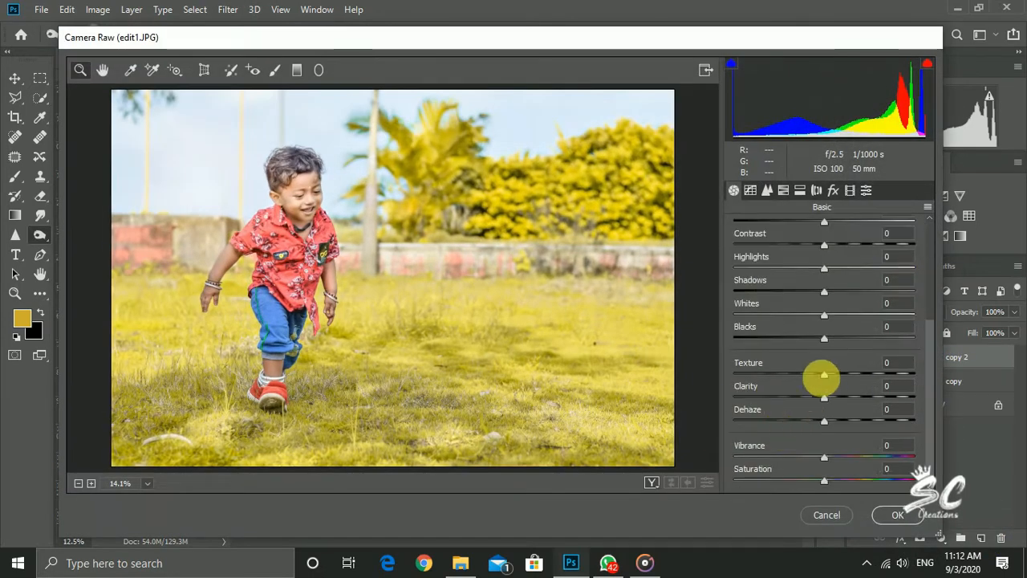
drag(849, 398, 803, 378)
click(834, 191)
drag(823, 411, 729, 406)
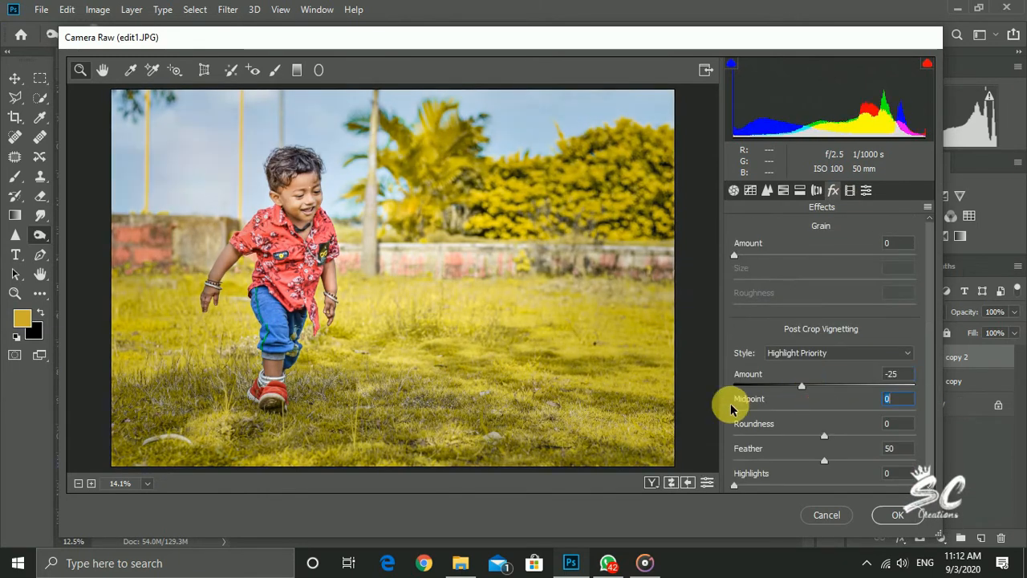
drag(813, 440, 961, 423)
drag(907, 463, 928, 436)
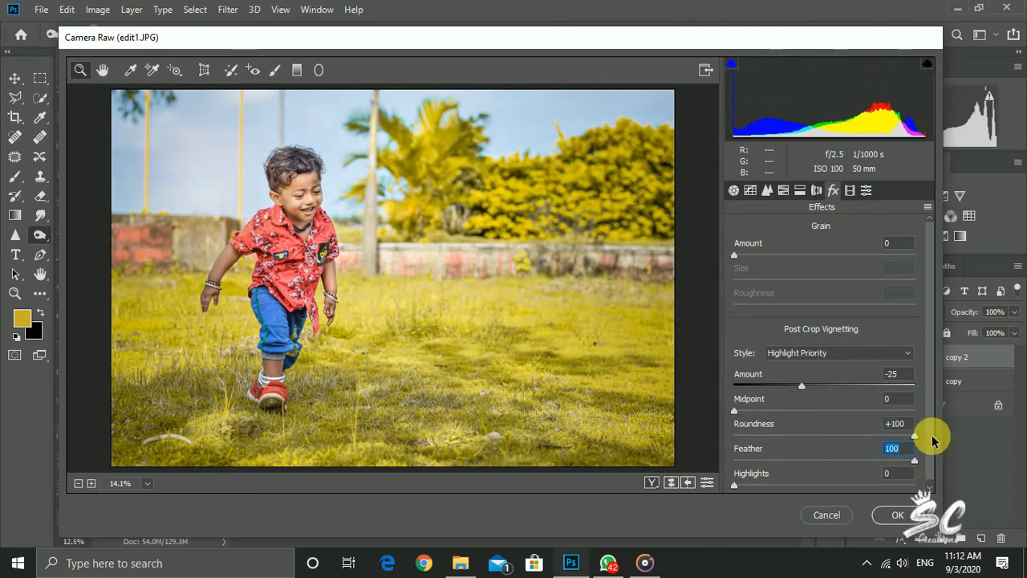
drag(775, 378, 802, 381)
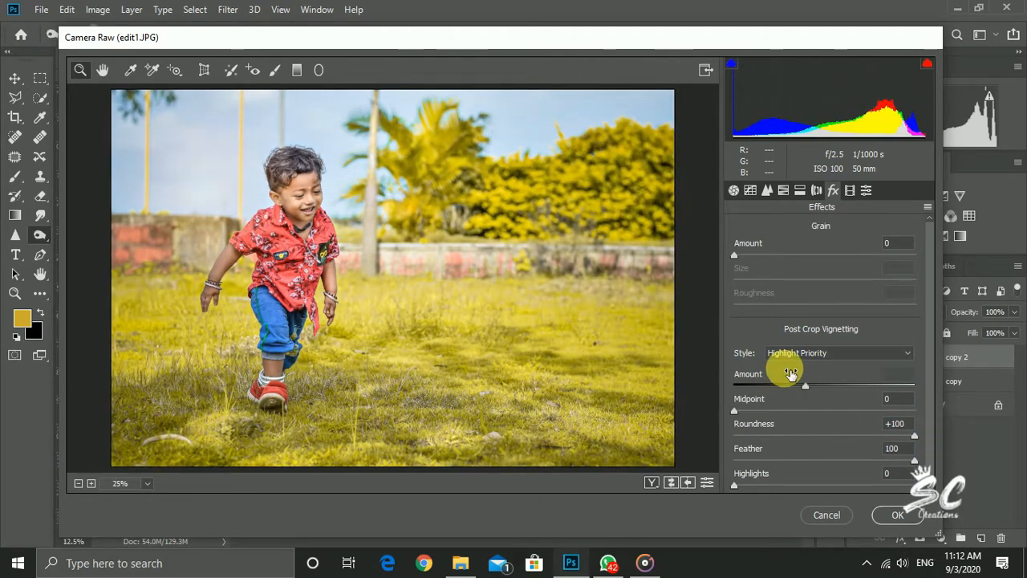
Adjust the photo's tone curve in Camera Raw
key(ctrl+plus)
drag(598, 345, 599, 484)
scroll(265, 321, down, 4)
key(ctrl+minus)
key(ctrl+minus)
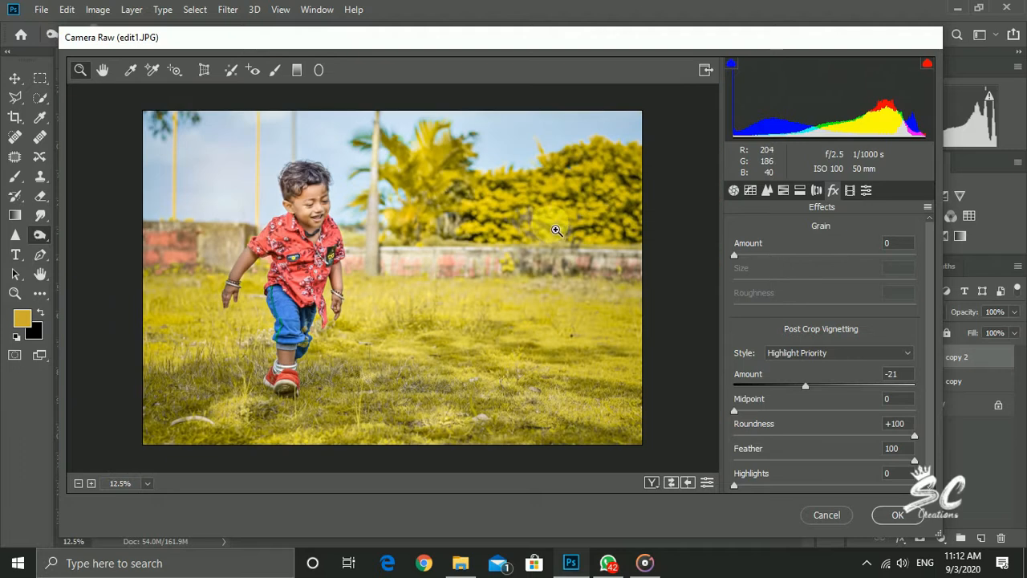
key(ctrl+plus)
key(ctrl+plus)
click(750, 191)
key(ctrl+minus)
key(ctrl+minus)
scroll(791, 401, down, 3)
mouse_move(824, 410)
mouse_down()
mouse_move(851, 410)
mouse_move(842, 428)
mouse_move(828, 429)
mouse_up()
Fine-tune the basic Camera Raw settings, set sharpening to 28 and luminance noise reduction to 25, and apply the filter
click(733, 190)
mouse_move(832, 385)
mouse_down()
mouse_move(848, 394)
mouse_move(826, 393)
mouse_up()
click(767, 190)
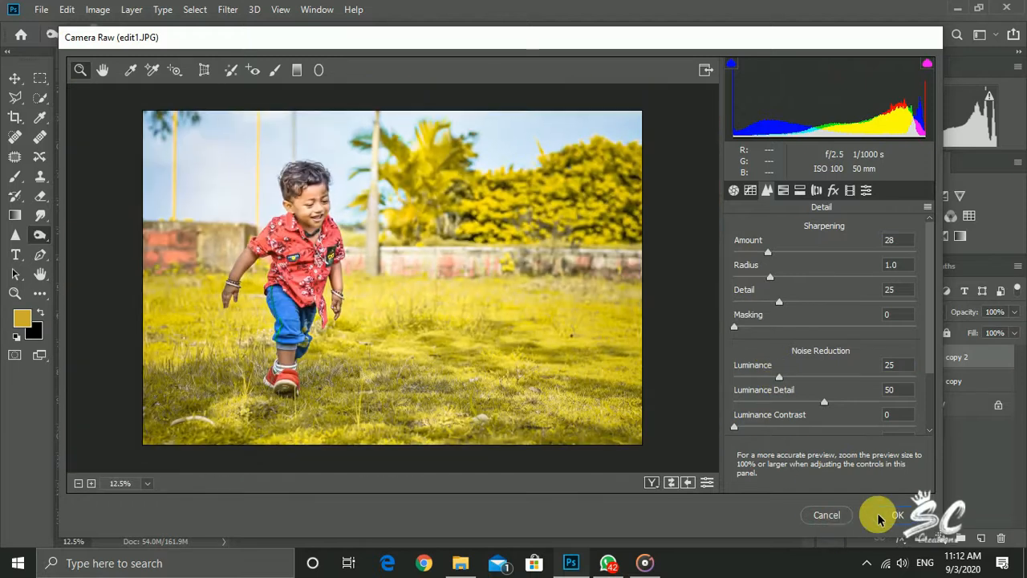
click(880, 514)
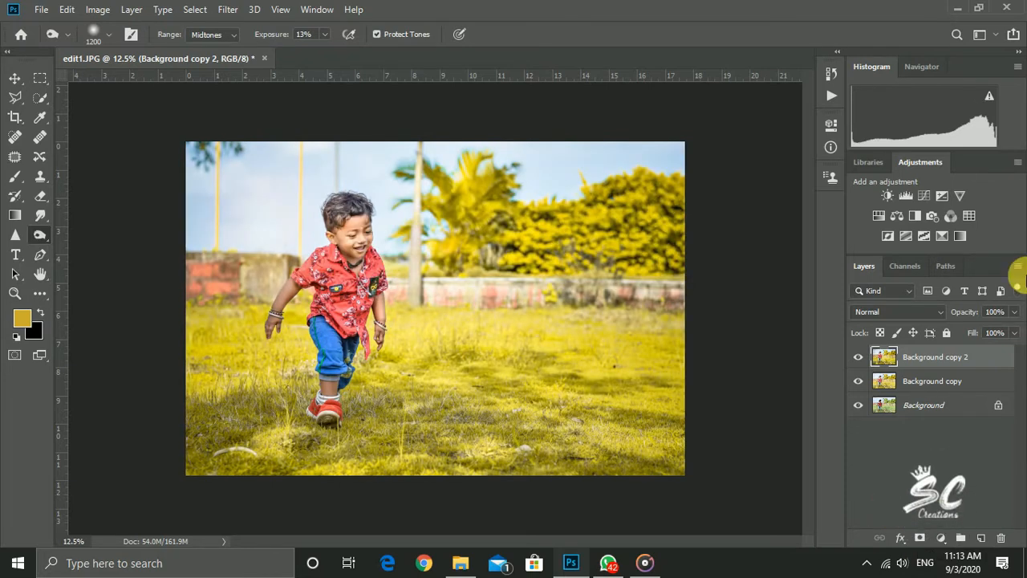
Return to the Burn tool and reduce its brush to 250 px
key(ctrl+0)
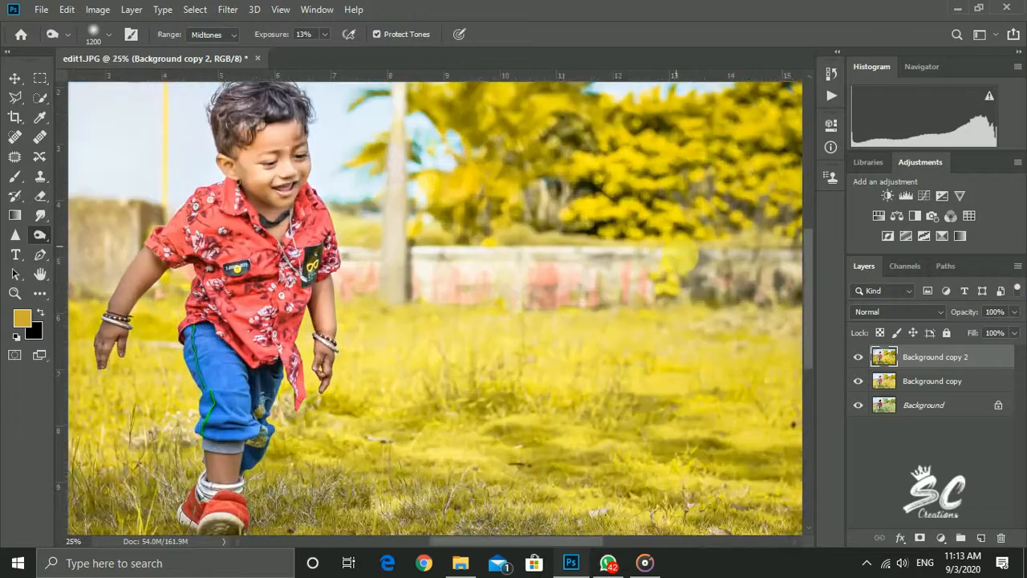
click(15, 78)
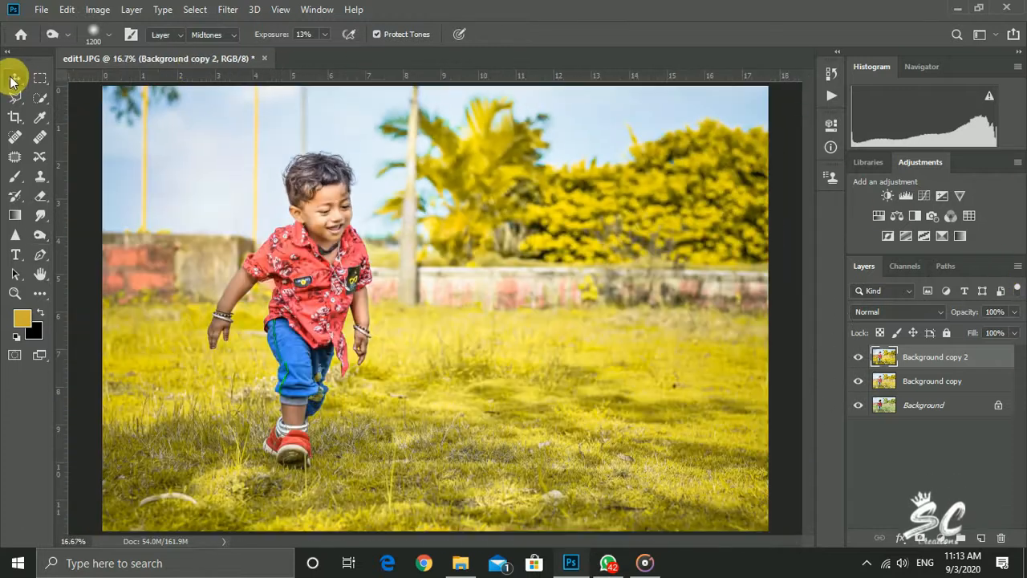
click(40, 235)
key(ctrl+plus)
scroll(268, 233, up, 3)
key(bracketleft)
key(bracketleft)
key(bracketleft)
key(bracketleft)
key(bracketleft)
key(bracketleft)
key(ctrl+minus)
key(ctrl+minus)
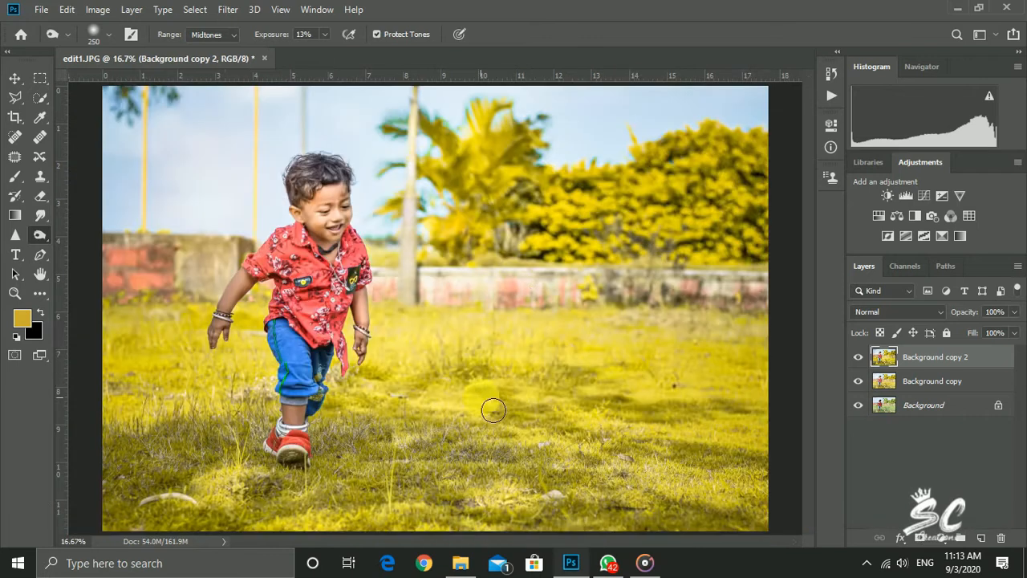
Merge the edited Background copy 2 layer down into Background copy
right_click(925, 365)
click(756, 445)
Compare the edited layer with the original photo, both up close on the boy and across the whole image
click(857, 357)
click(858, 357)
key(ctrl+plus)
key(ctrl+plus)
scroll(362, 434, up, 1)
key(ctrl+minus)
key(ctrl+plus)
key(ctrl+plus)
key(ctrl+plus)
key(ctrl+plus)
key(ctrl+plus)
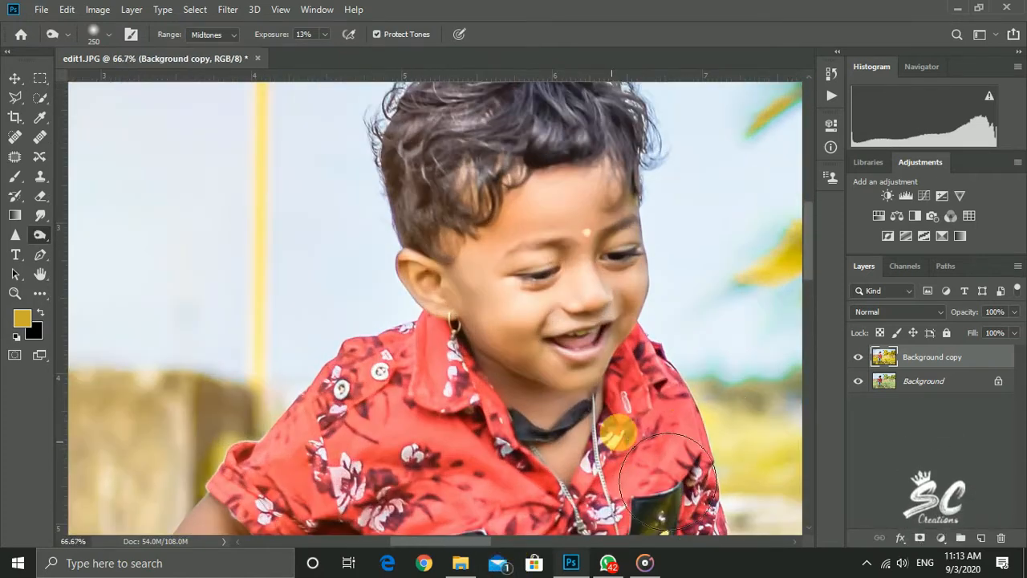
click(857, 357)
click(857, 356)
key(ctrl+minus)
key(ctrl+minus)
key(ctrl+minus)
key(ctrl+minus)
key(ctrl+minus)
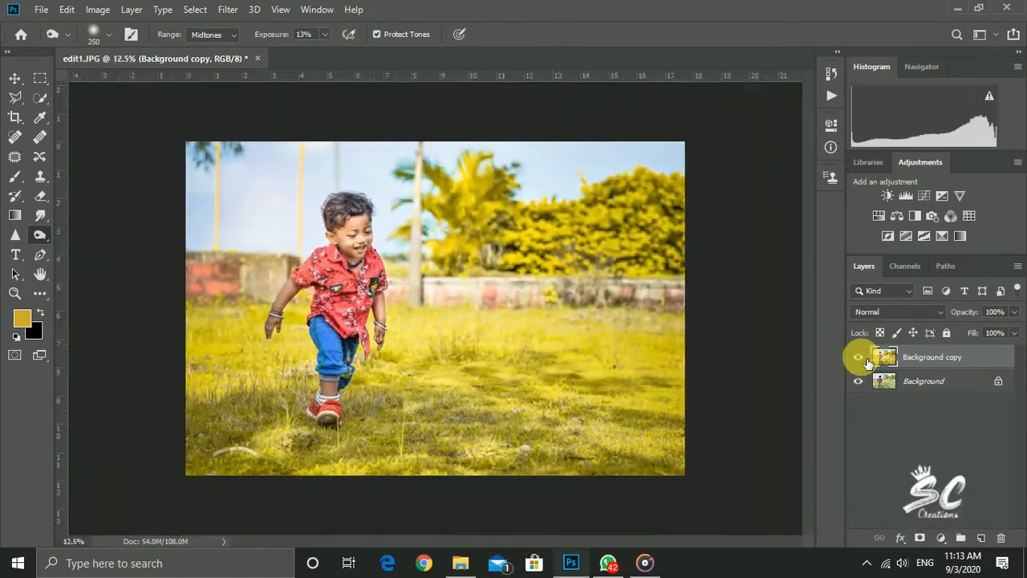
key(ctrl+plus)
Apply the Camera Raw filter to Background copy with Texture +42, Clarity +1 and luminance noise reduction 25
click(228, 9)
click(337, 96)
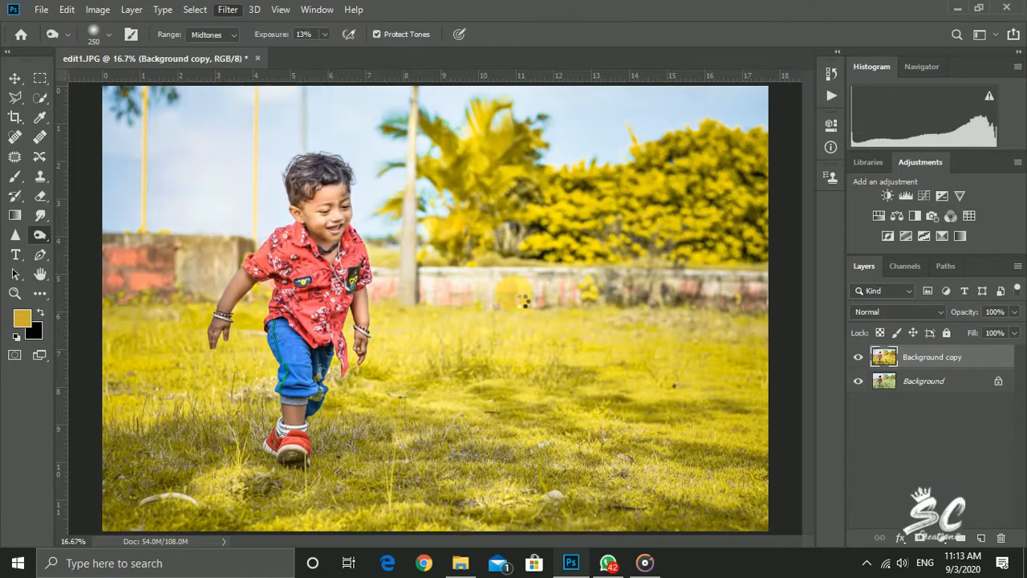
scroll(835, 417, down, 3)
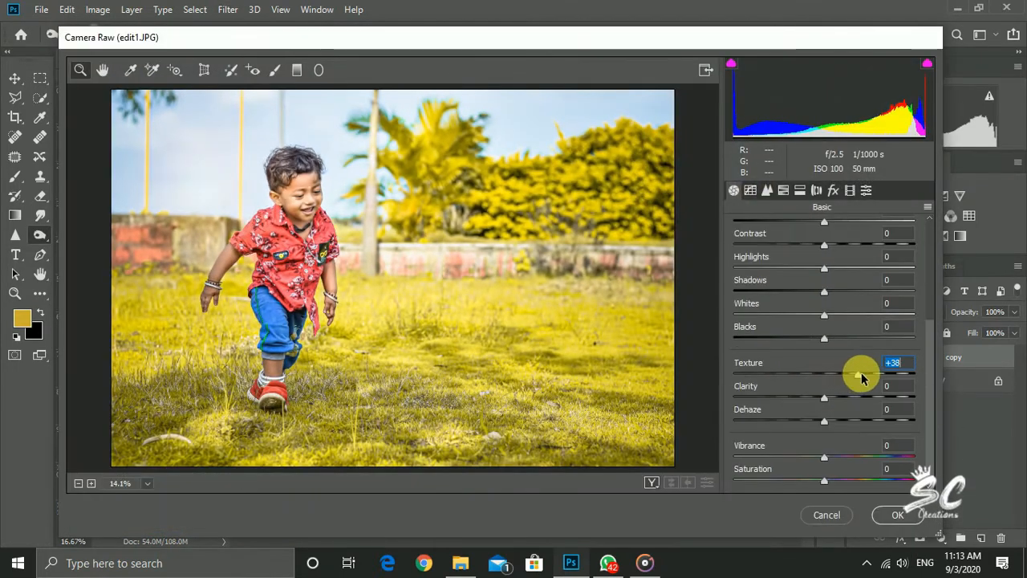
drag(872, 375, 864, 377)
key(ctrl+plus)
scroll(369, 321, up, 2)
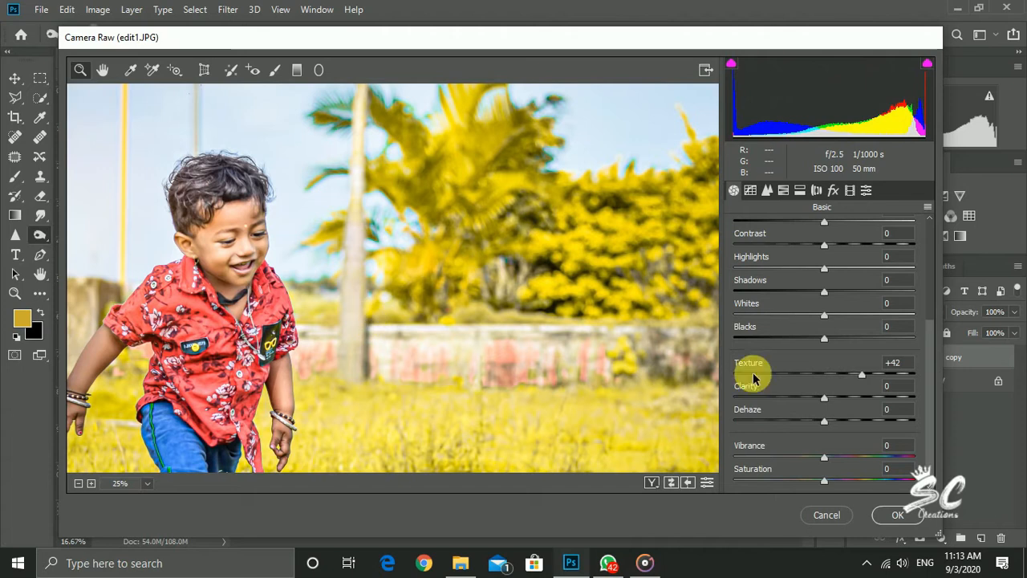
key(Down)
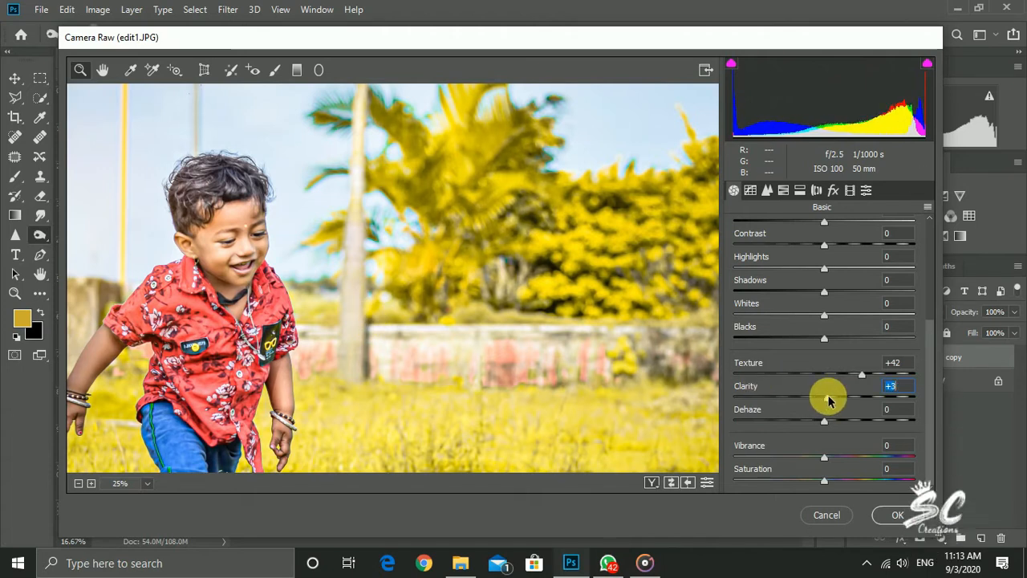
key(ctrl+minus)
key(ctrl+minus)
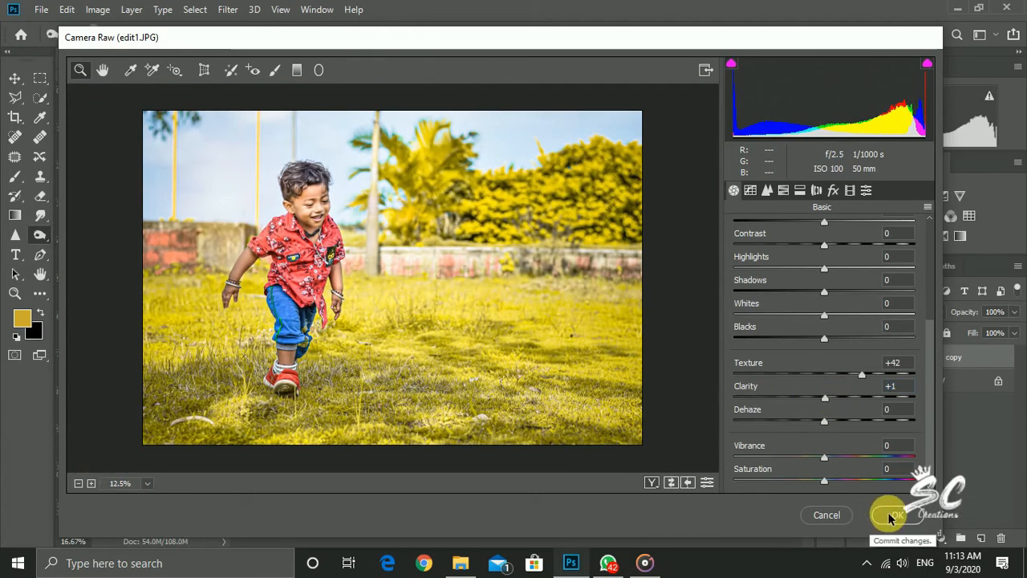
click(768, 192)
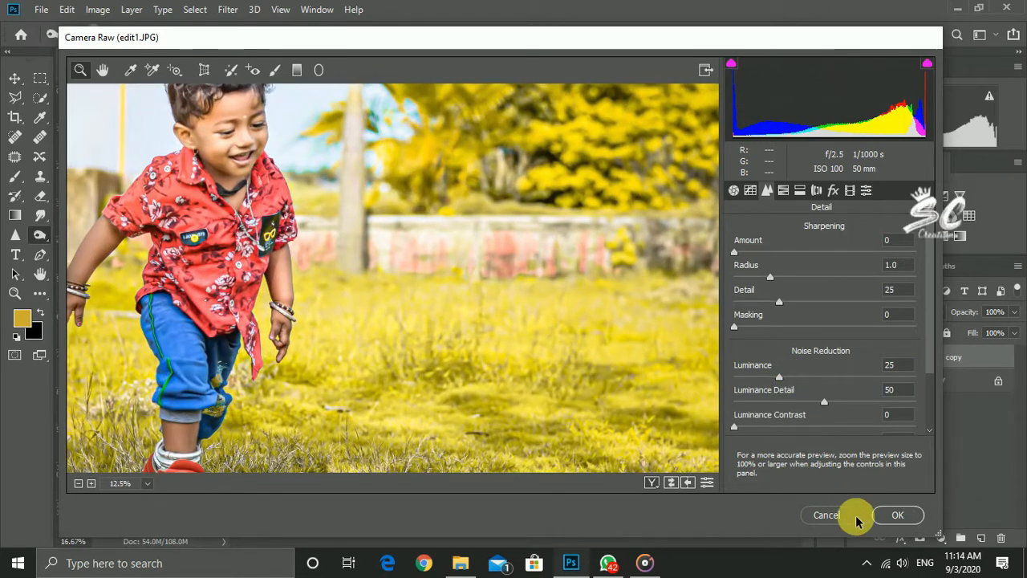
click(882, 515)
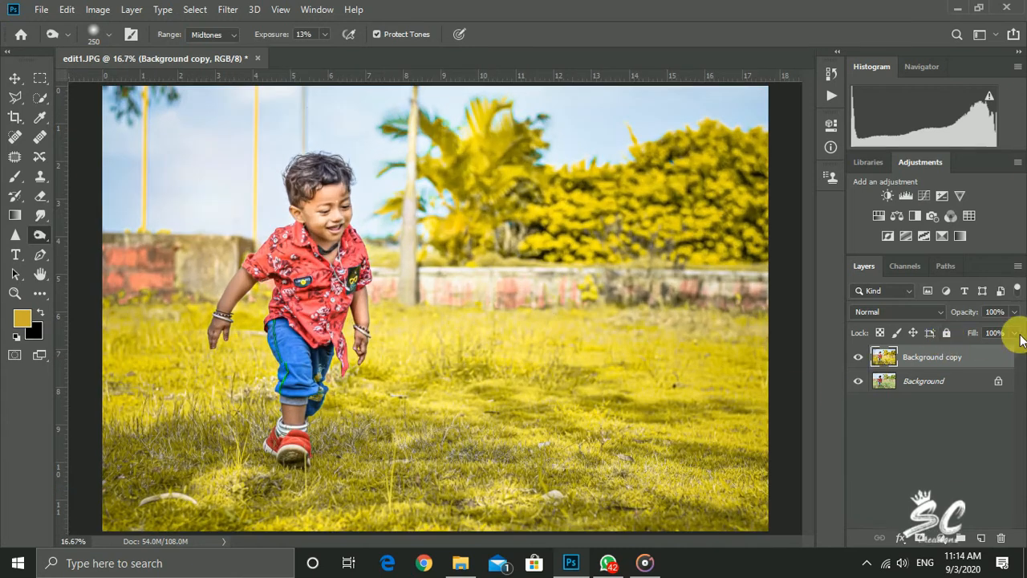
Set the Background copy layer's fill to 83%, compare it with the original, and merge it down into Background
drag(1014, 332, 1005, 351)
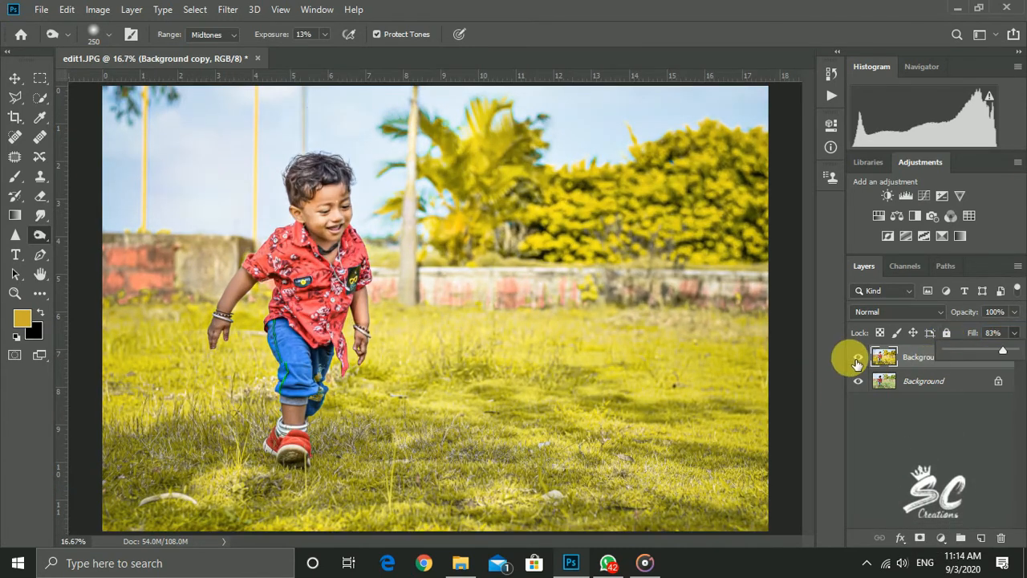
click(857, 356)
click(857, 356)
key(ctrl+minus)
right_click(916, 365)
click(820, 444)
Select the Burn tool, add an empty layer above Background, and enlarge the brush to 1400 px
click(41, 235)
click(74, 250)
click(980, 538)
key(bracketright)
key(bracketright)
key(bracketright)
key(bracketright)
key(bracketright)
key(bracketright)
key(bracketright)
key(bracketright)
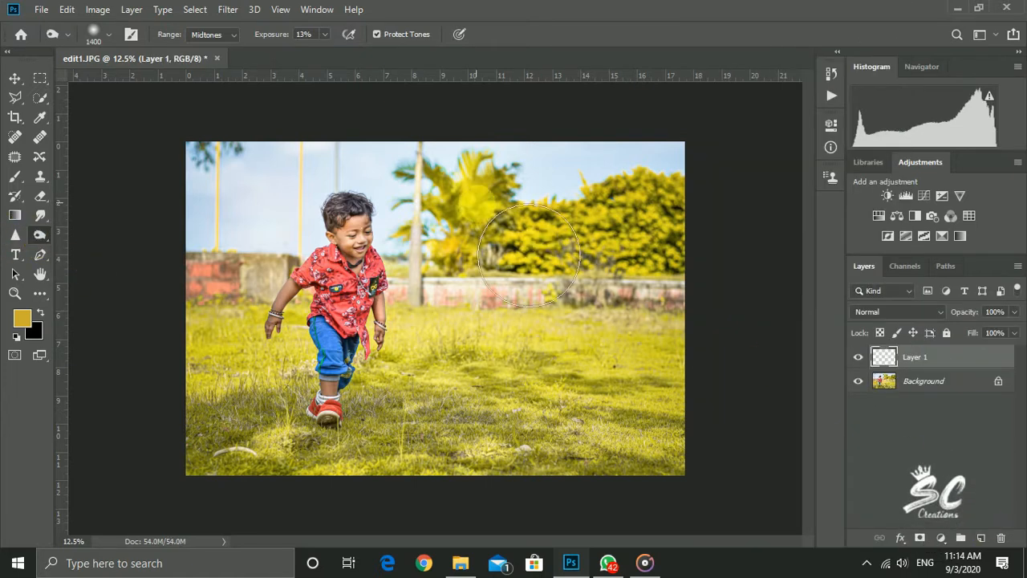
Duplicate the Background layer and enlarge the Burn brush to 1500 px
drag(930, 406, 981, 538)
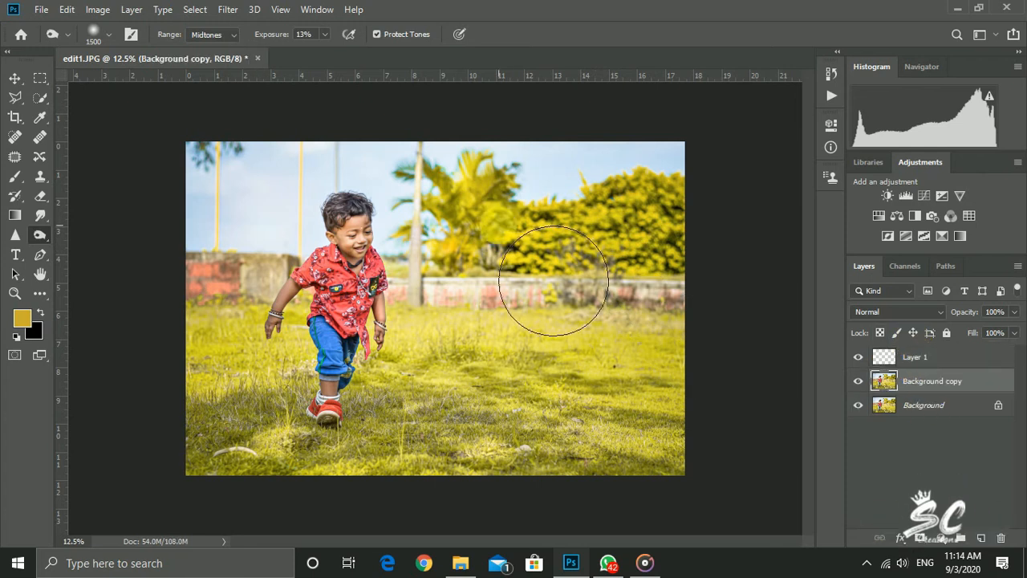
key(bracketright)
Outline the leftmost yellow pole with the Polygonal Lasso and remove it with a Content-Aware fill at 100% opacity
click(14, 97)
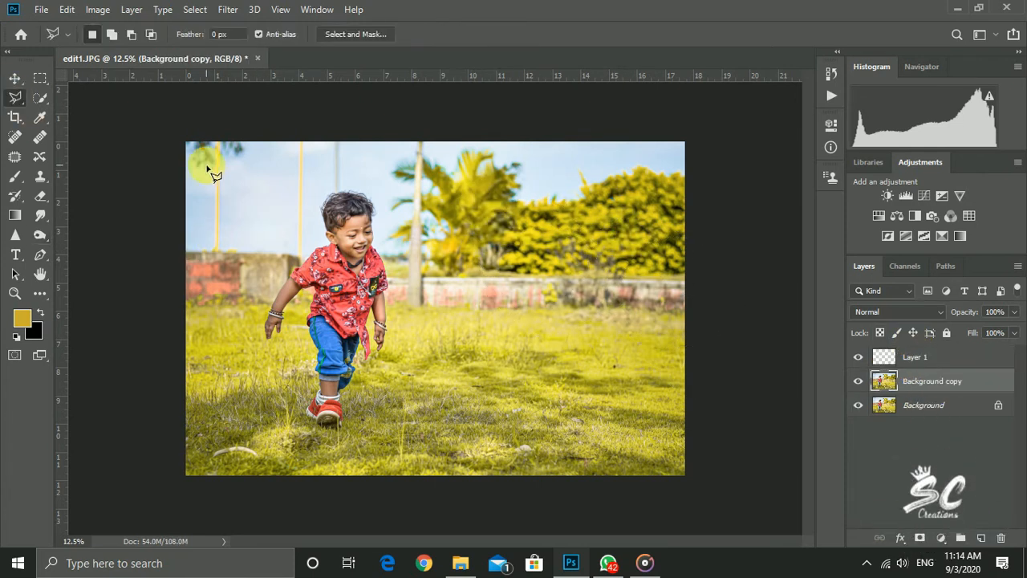
click(217, 248)
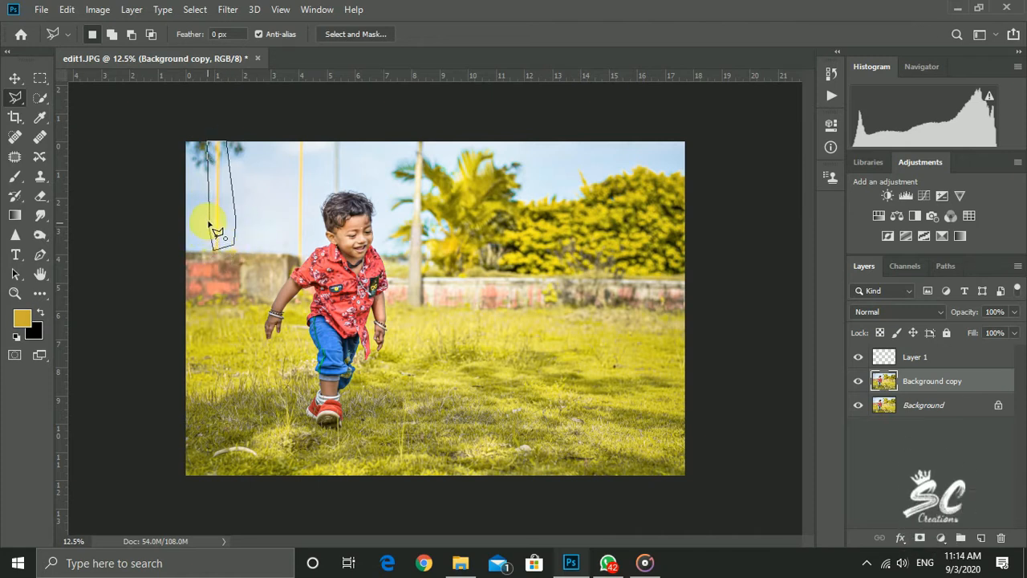
right_click(222, 215)
click(265, 396)
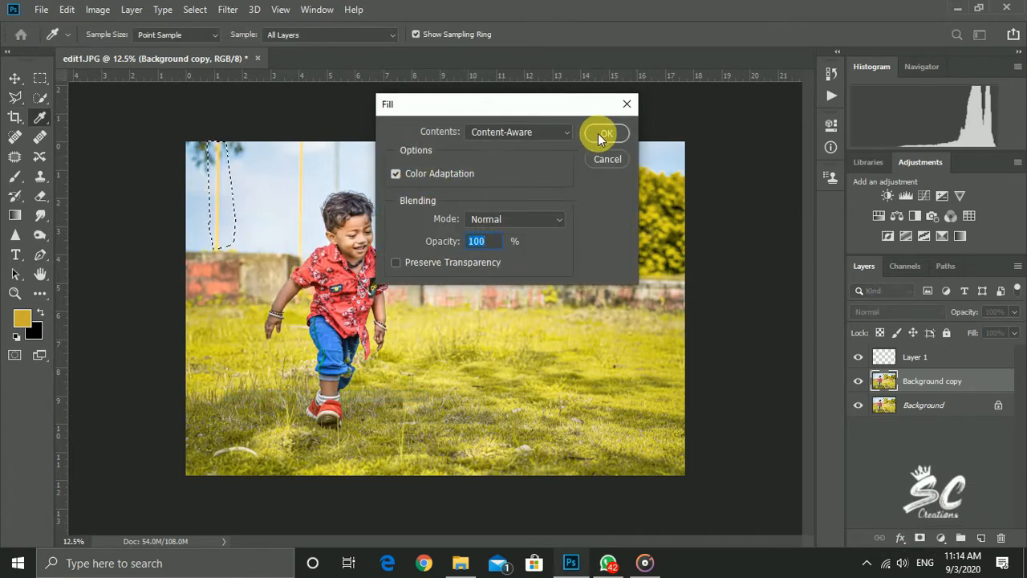
click(595, 133)
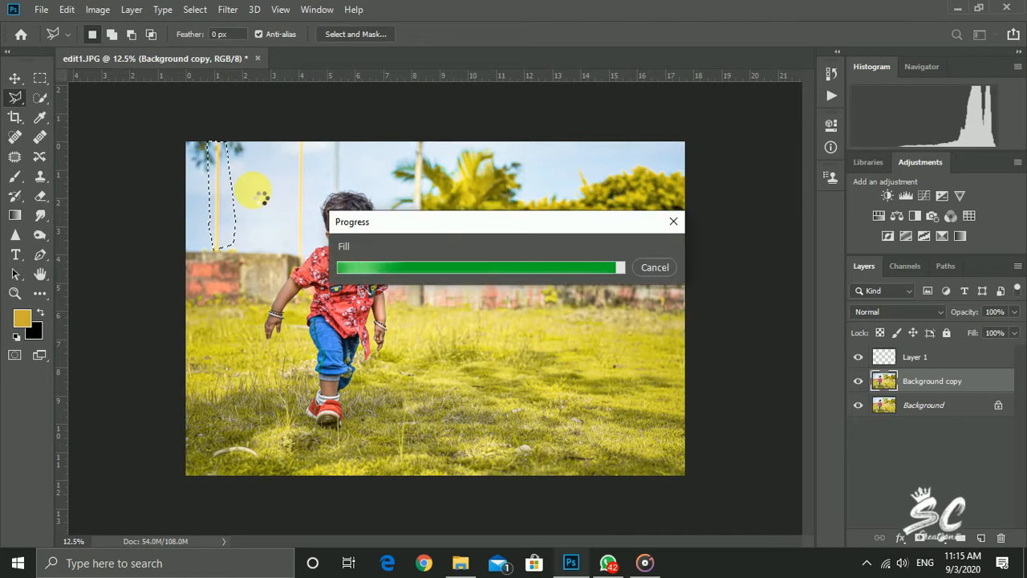
click(645, 562)
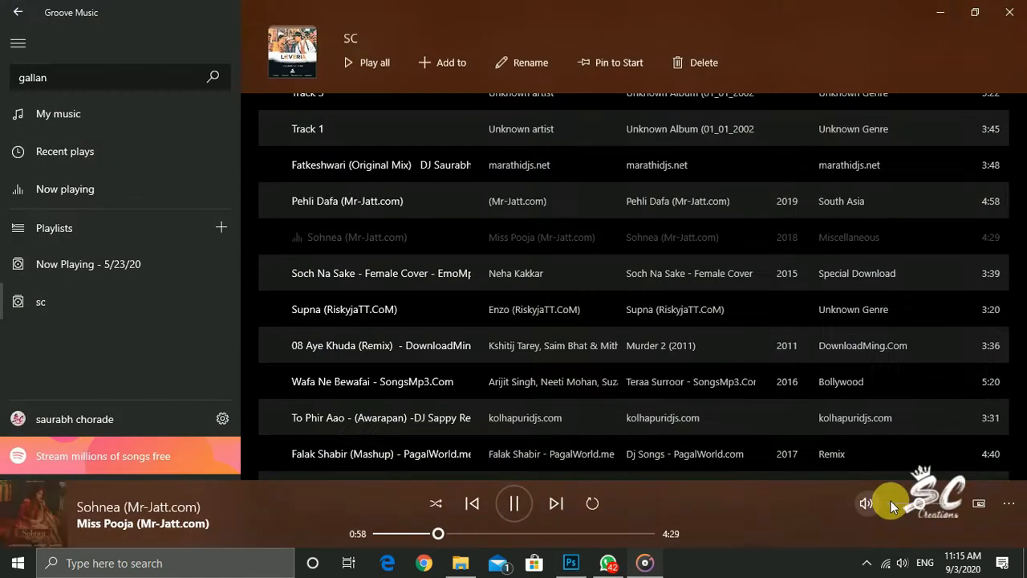
click(931, 20)
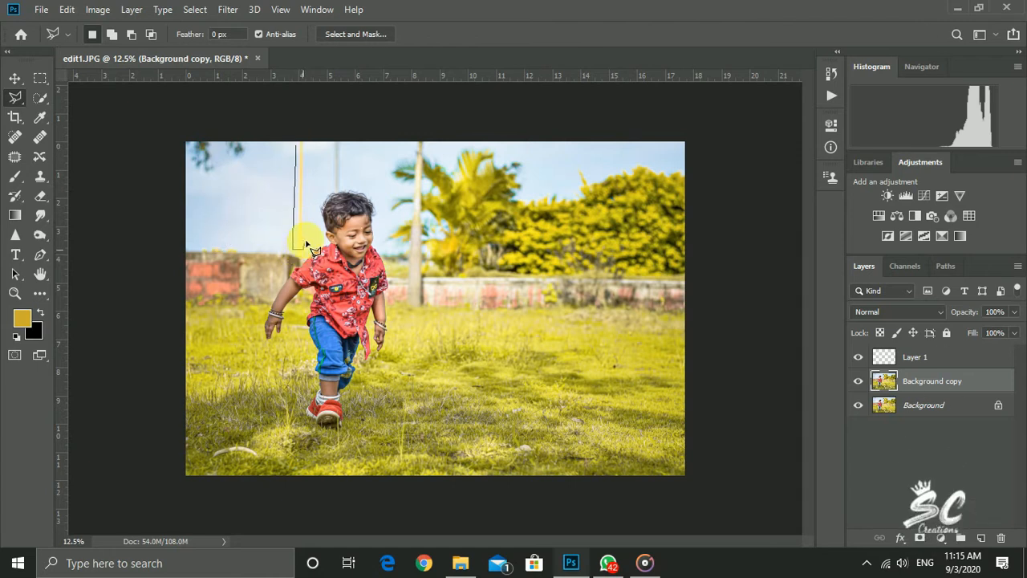
Remove the remaining yellow pole beside the boy's head with a Content-Aware fill of its lasso selection, and deselect
right_click(298, 215)
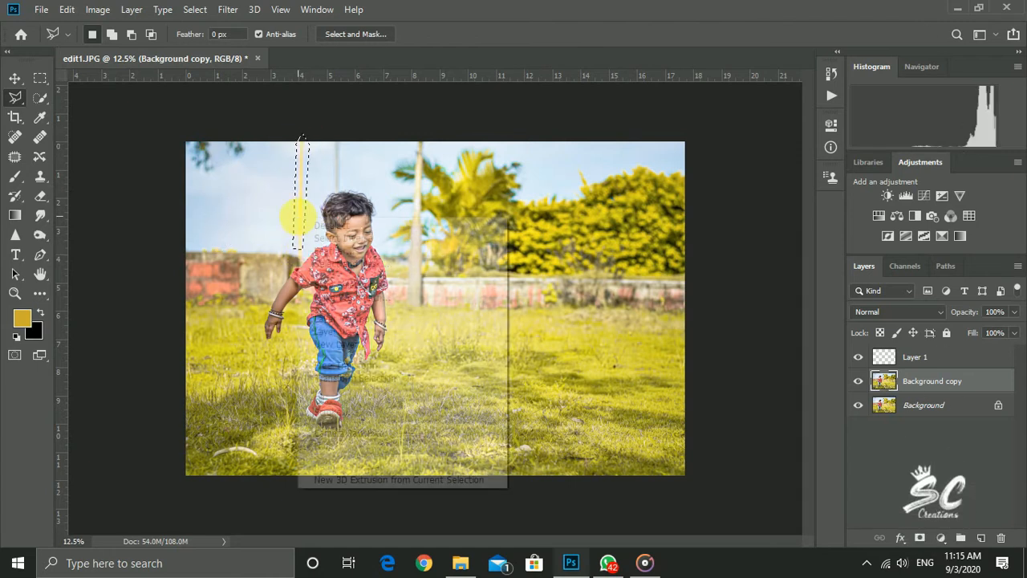
click(356, 399)
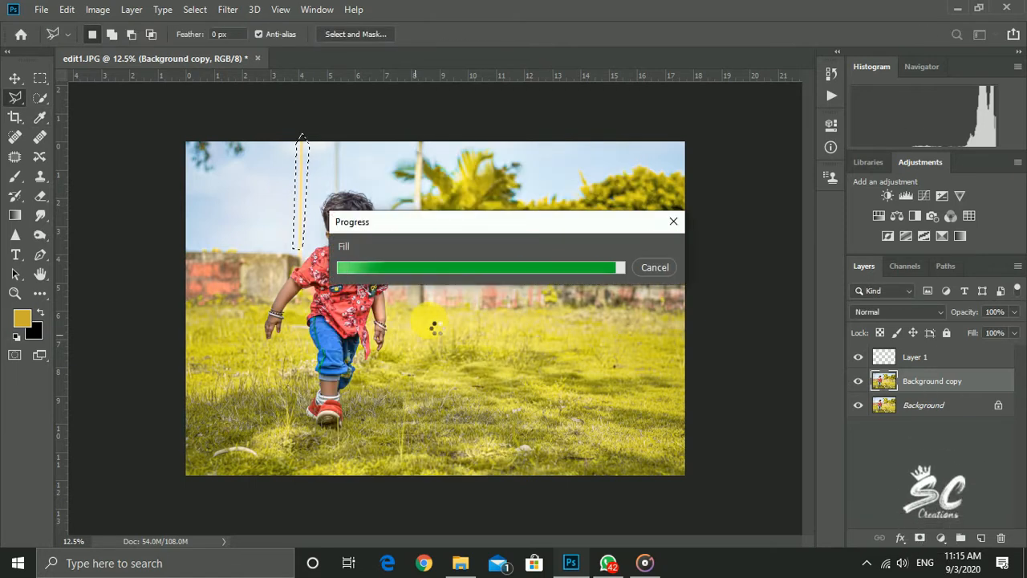
key(ctrl+d)
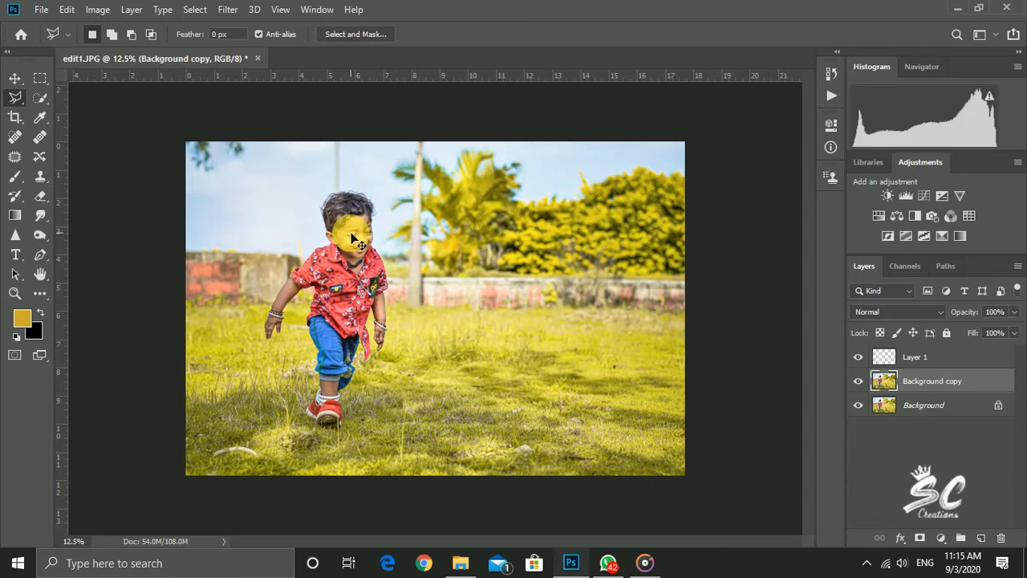
Remove the thin grey pole above the boy's head with a Content-Aware fill of a Polygonal Lasso selection, and deselect
key(ctrl+plus)
key(ctrl+plus)
scroll(293, 301, up, 3)
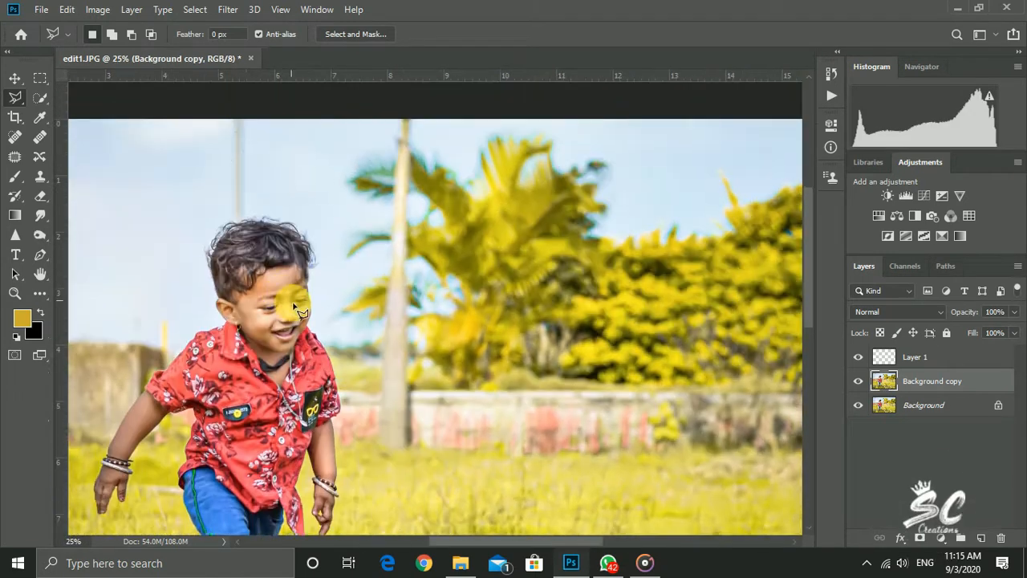
click(222, 203)
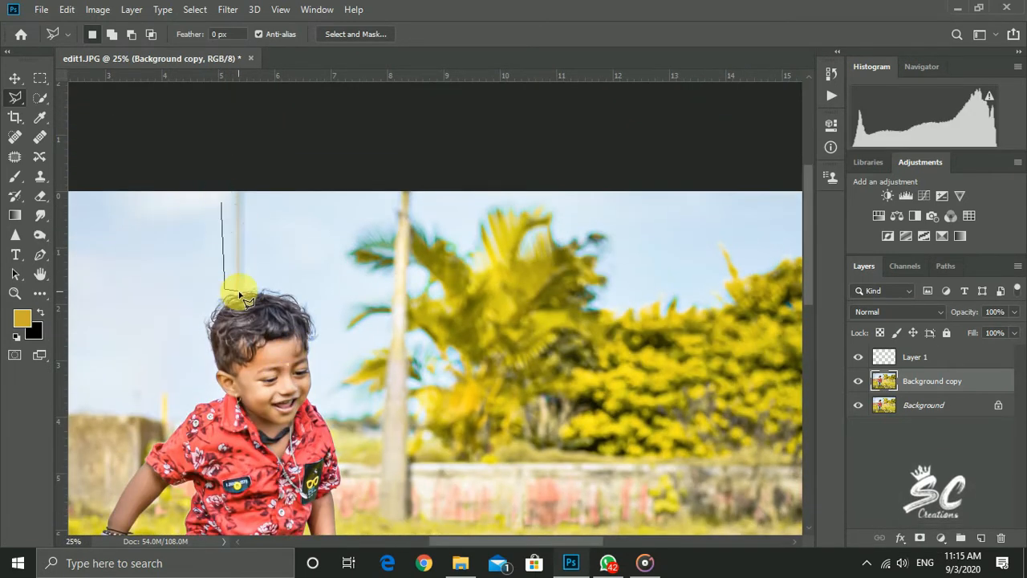
click(233, 153)
click(220, 203)
right_click(243, 245)
click(298, 423)
key(Return)
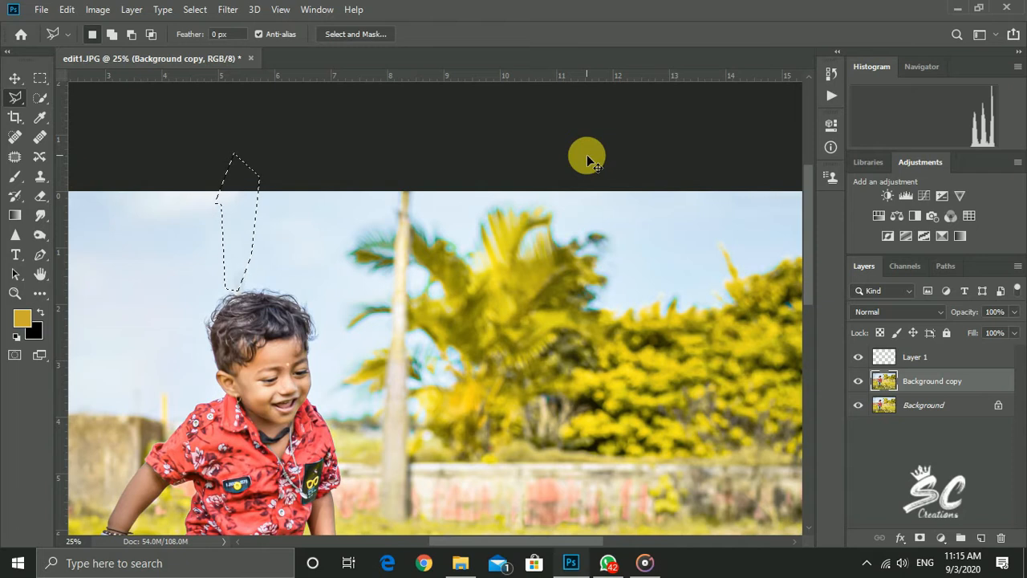
scroll(585, 172, down, 2)
scroll(573, 220, up, 1)
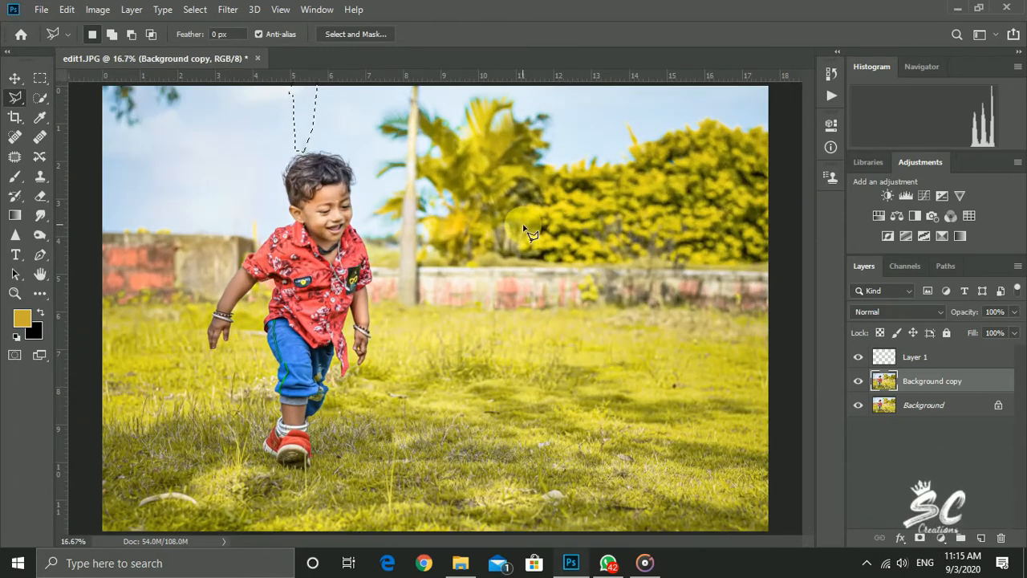
key(ctrl+d)
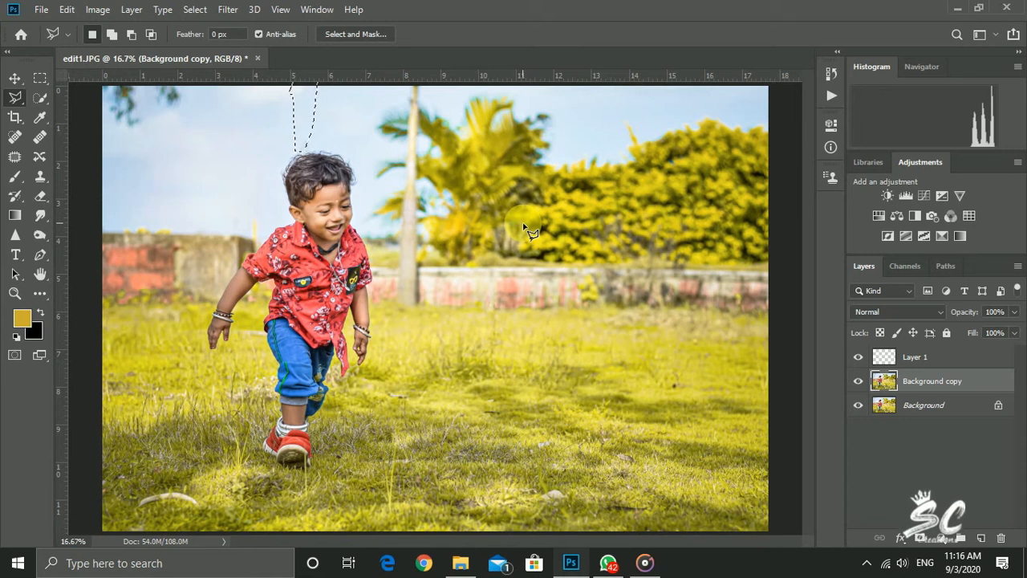
key(ctrl+d)
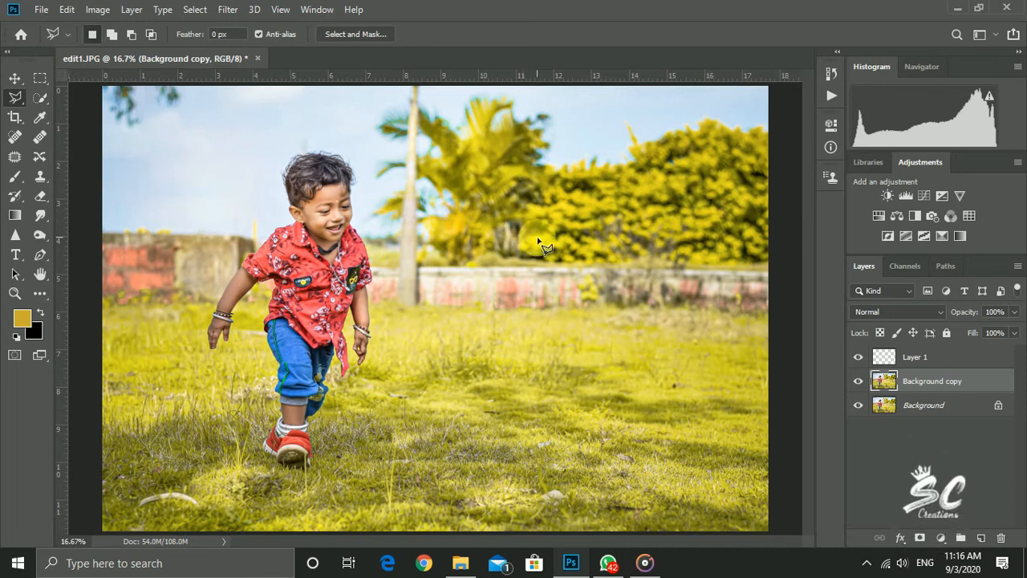
key(ctrl+plus)
scroll(243, 243, up, 6)
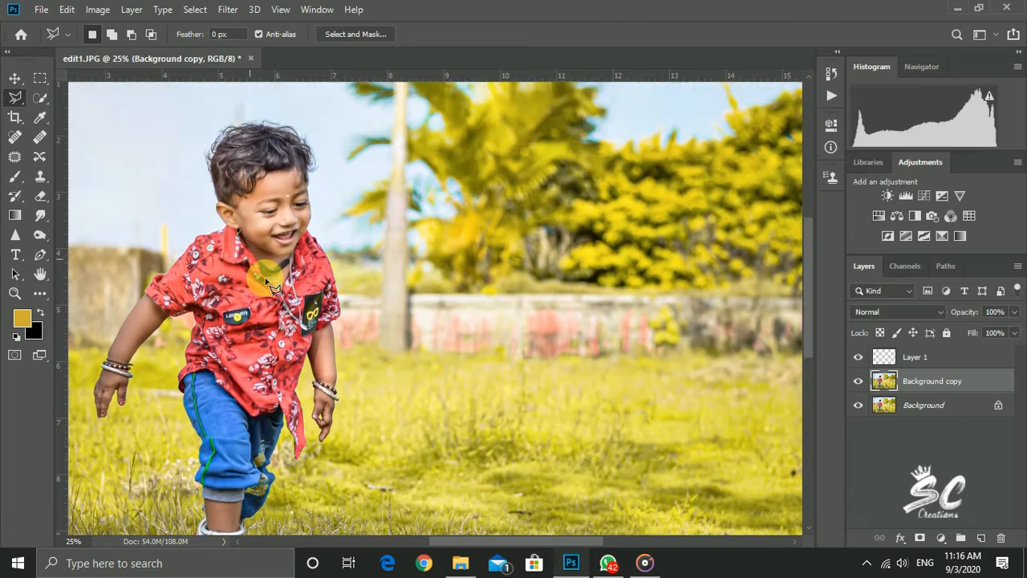
key(ctrl+plus)
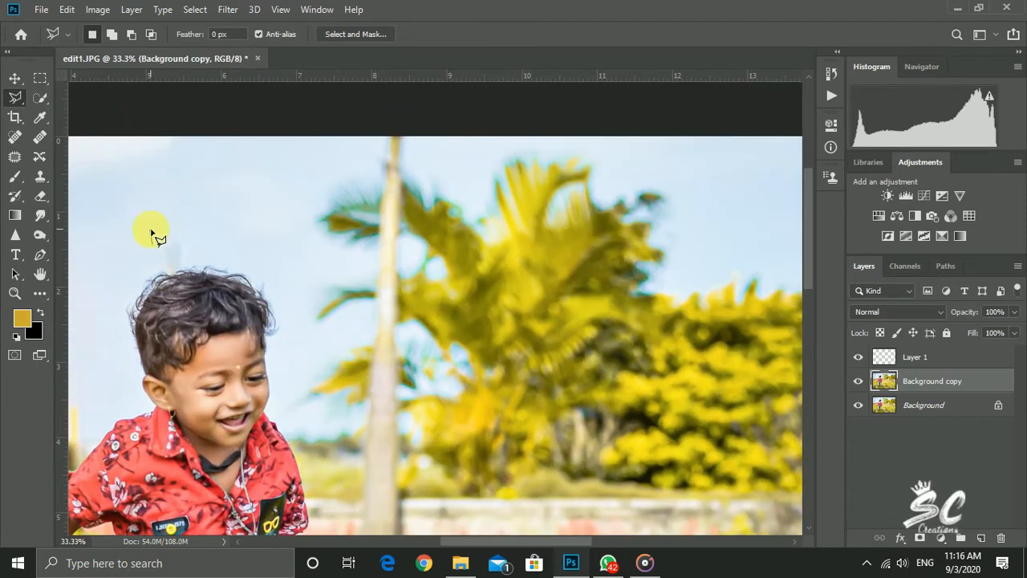
click(150, 243)
click(207, 89)
click(327, 311)
click(414, 160)
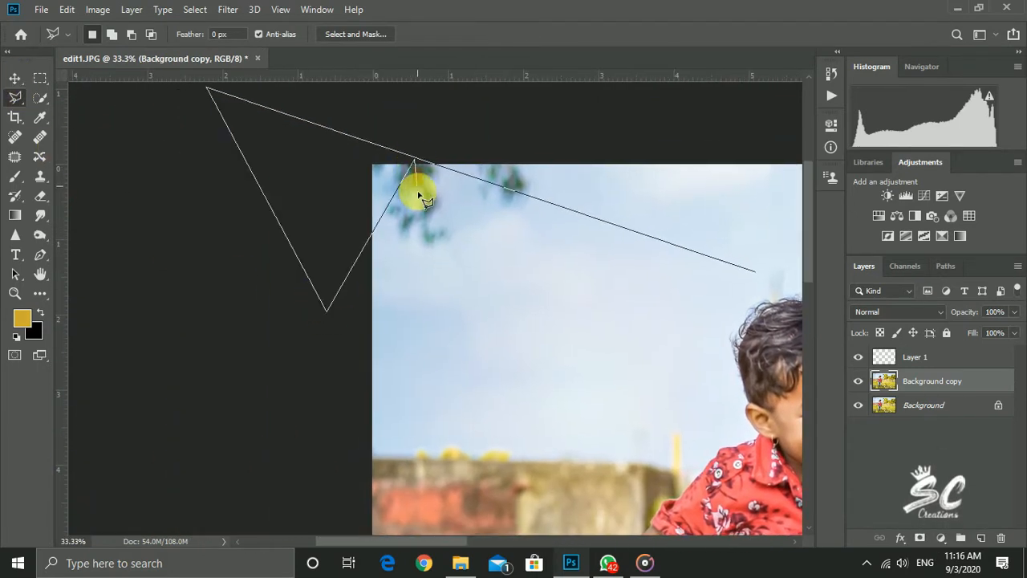
key(Delete)
click(422, 160)
key(Delete)
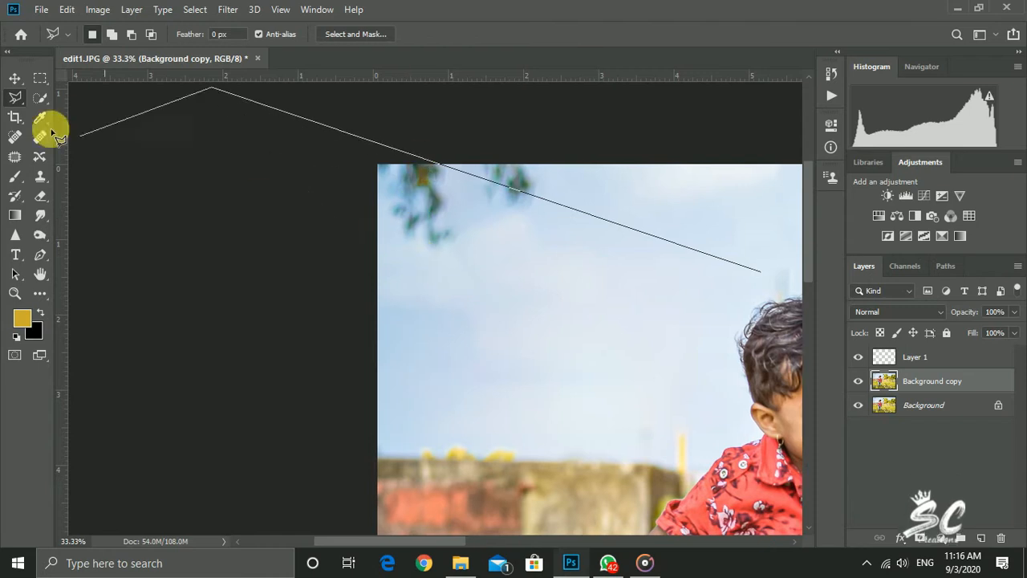
double_click(20, 81)
click(20, 81)
key(ctrl+minus)
key(ctrl+minus)
key(ctrl+minus)
key(ctrl+d)
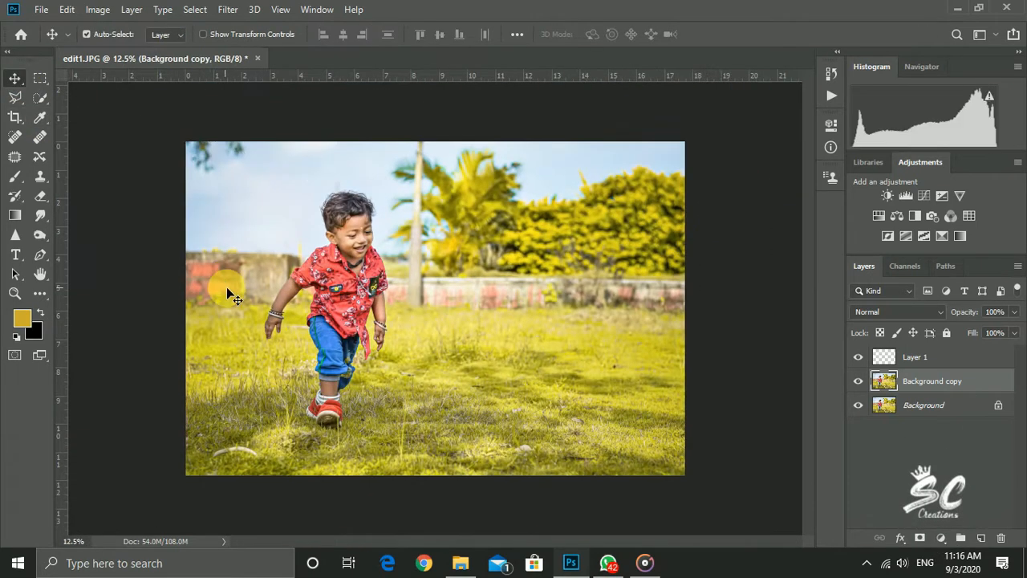
Crop the photo to about 11.04 in high by trimming the grass along its lower edge, and trim its right side
key(ctrl+minus)
key(ctrl+plus)
key(ctrl+plus)
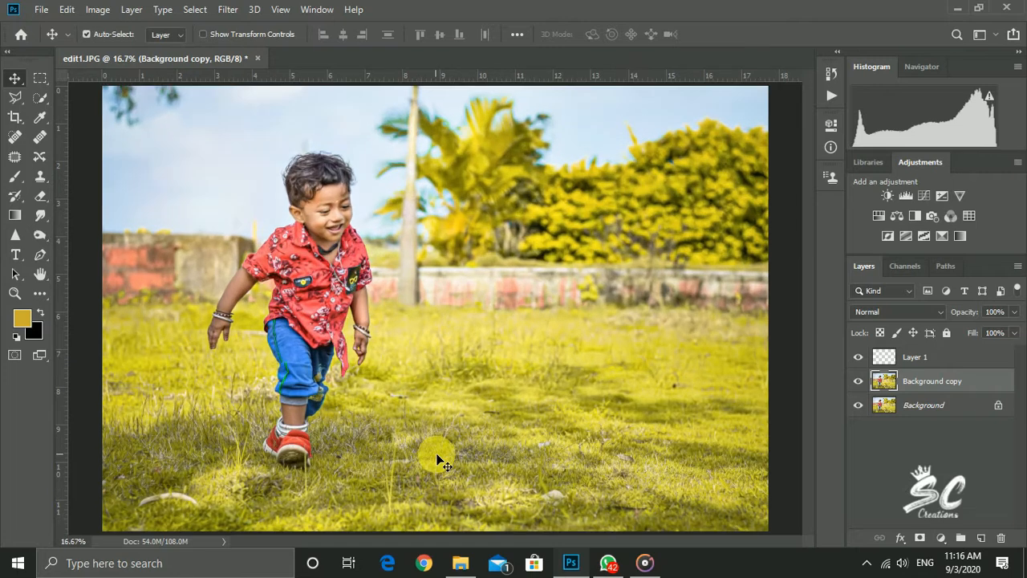
key(c)
key(ctrl+minus)
drag(435, 484, 442, 469)
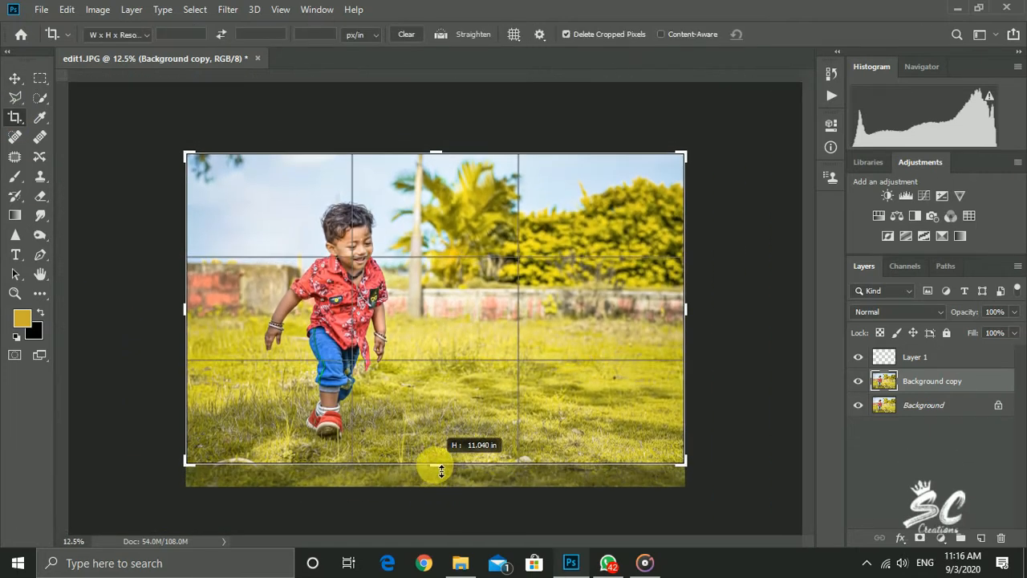
drag(670, 321, 674, 316)
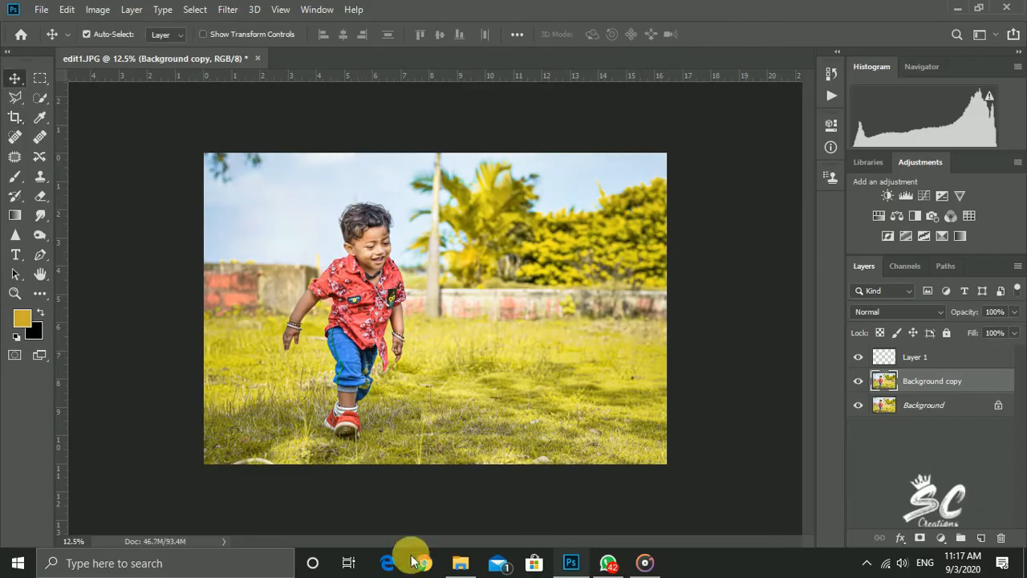
Place the White logo from the Desktop into the photo, scaled to about 4.8%, in the sky left of the boy
click(460, 562)
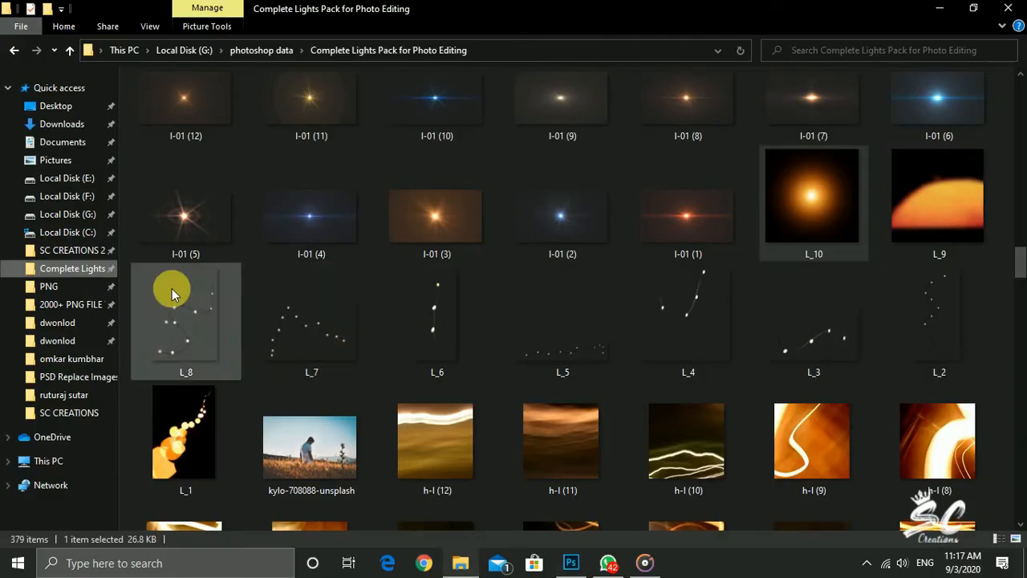
click(55, 105)
drag(817, 120, 481, 450)
drag(231, 166, 641, 397)
key(Return)
drag(614, 458, 235, 235)
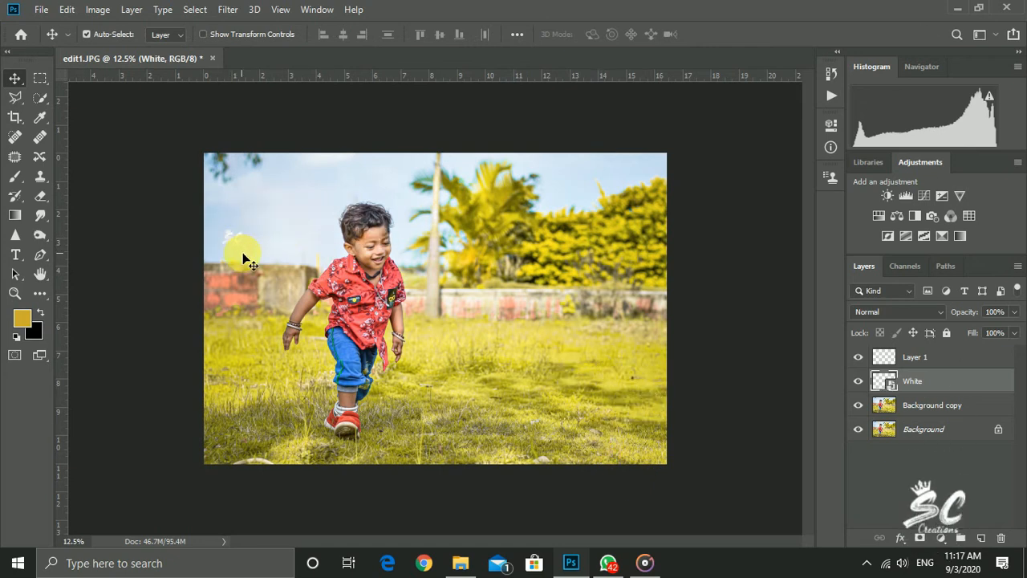
click(647, 561)
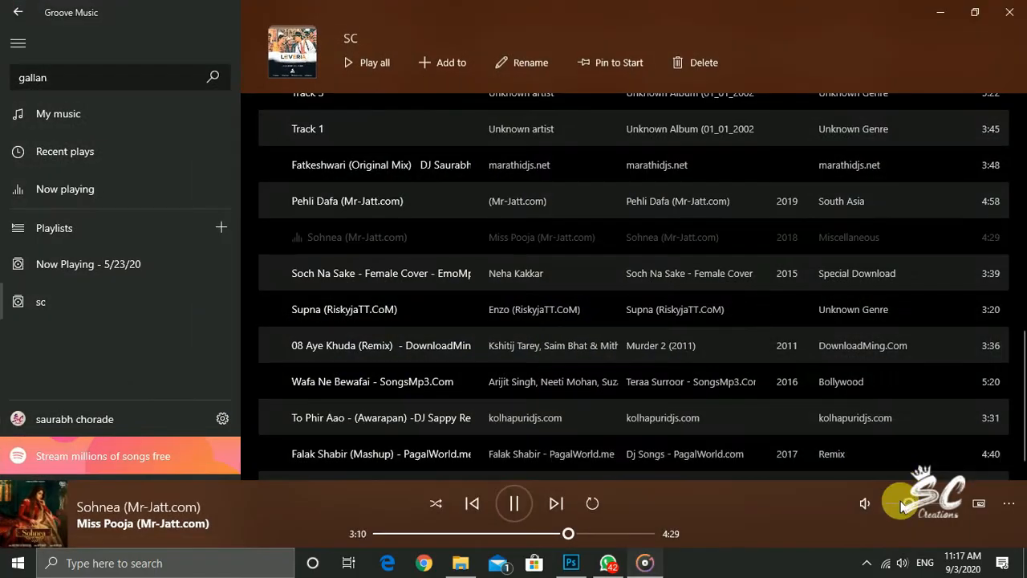
click(938, 12)
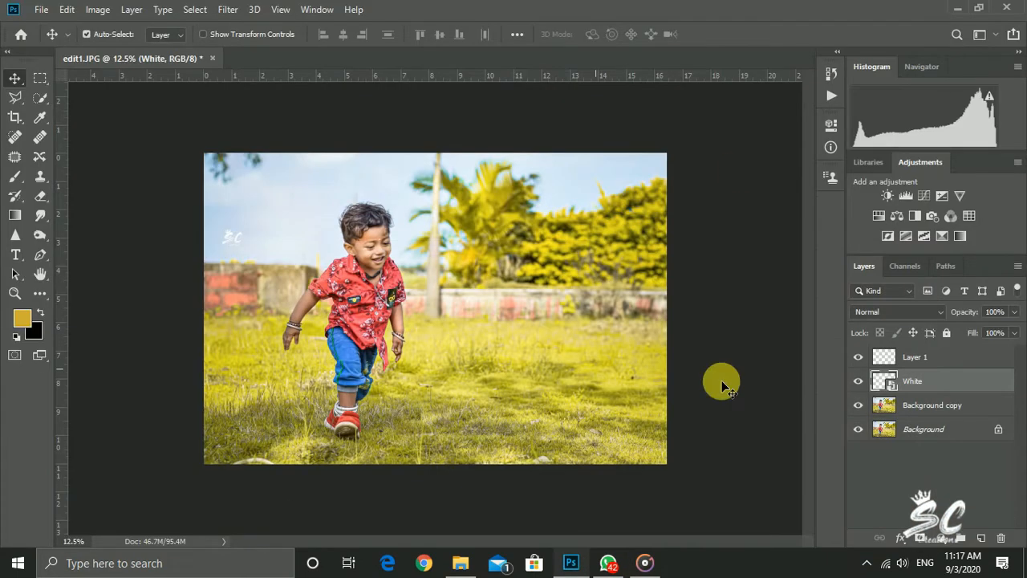
Apply a black Color Overlay to the White logo layer with Normal blend mode and 100% opacity
double_click(1013, 391)
click(418, 387)
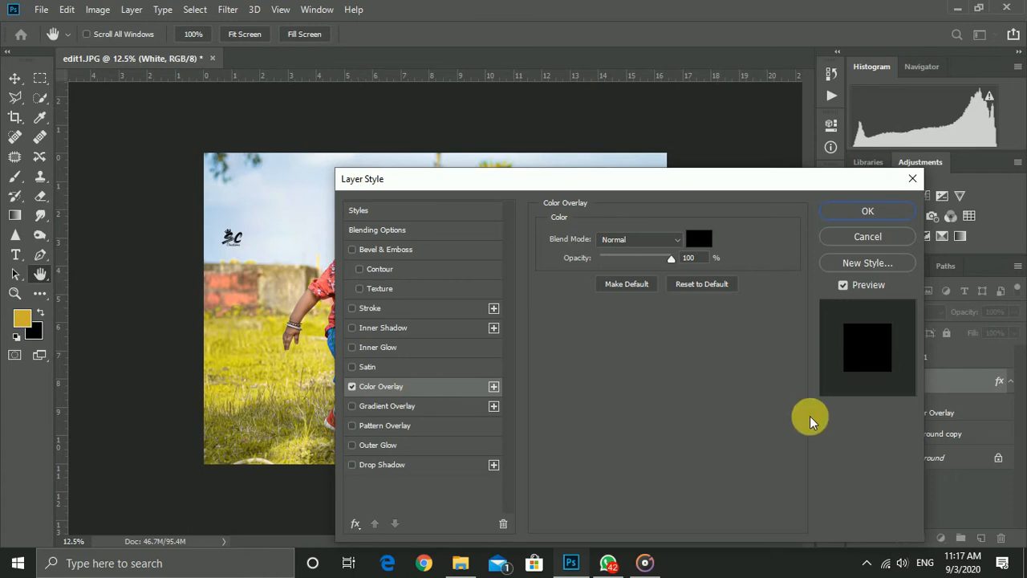
click(866, 211)
Start a Free Transform on the logo in the sky
key(ctrl+t)
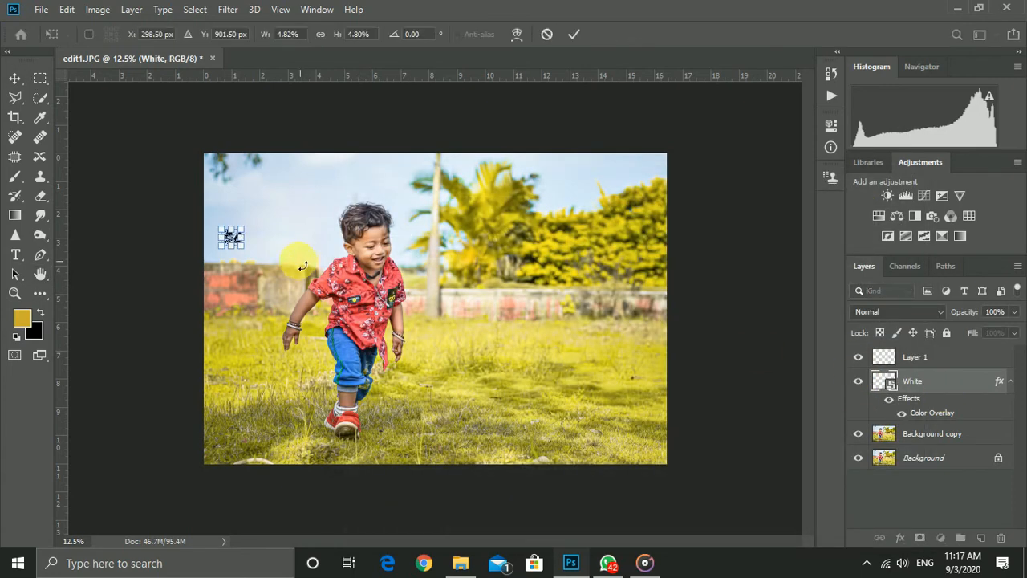